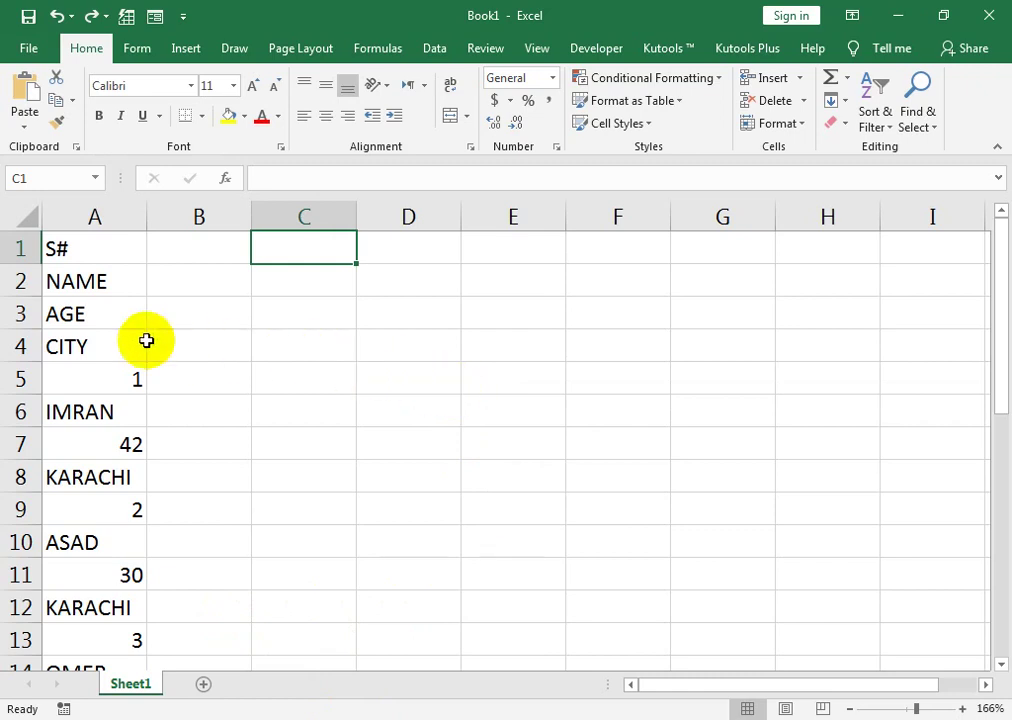
# Step: Copy the four headings in A1:A4 and paste them transposed across the row starting at C1
pyautogui.moveTo(93, 256); pyautogui.dragTo(98, 345)
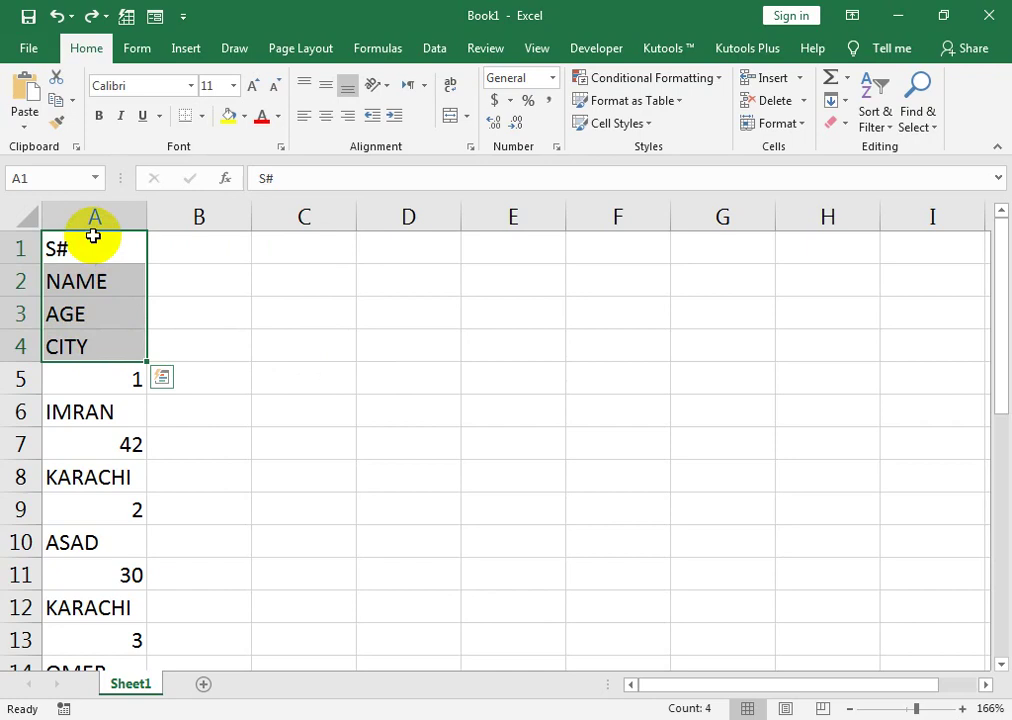
pyautogui.moveTo(115, 378); pyautogui.dragTo(117, 503)
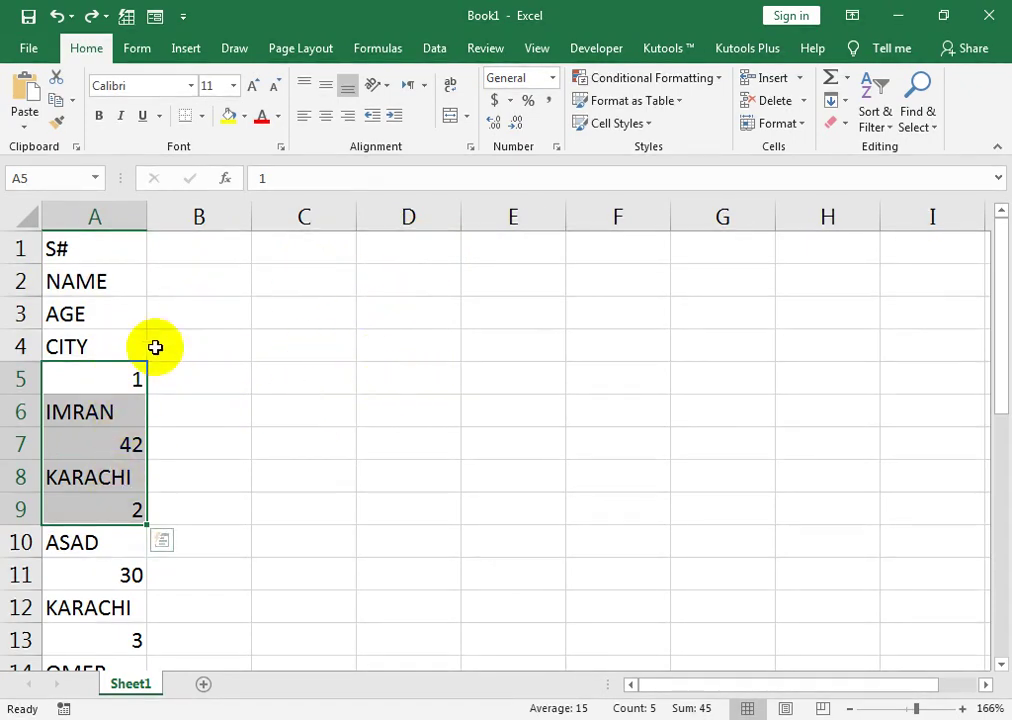
pyautogui.moveTo(106, 248); pyautogui.dragTo(111, 343)
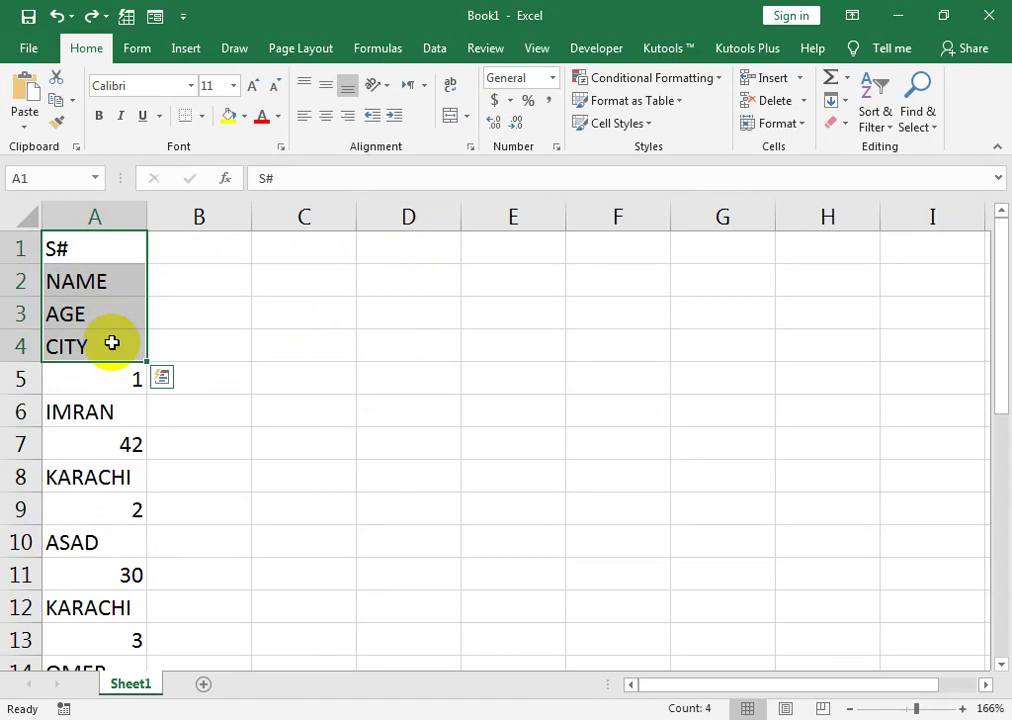
pyautogui.hotkey('ctrl', 'c')
pyautogui.click(283, 241)
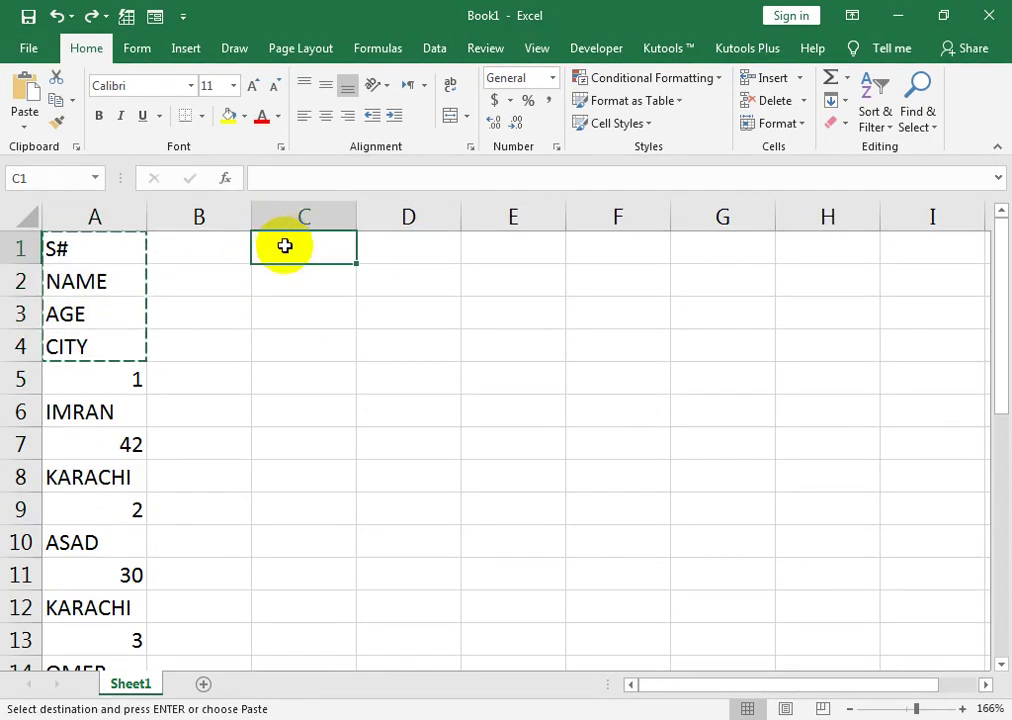
pyautogui.hotkey('ctrl', 'alt', 'v')
pyautogui.click(739, 512)
pyautogui.click(741, 542)
# Step: Clear the transposed headings from row 1 and the stray Z entered in C3
pyautogui.moveTo(120, 380); pyautogui.dragTo(106, 566)
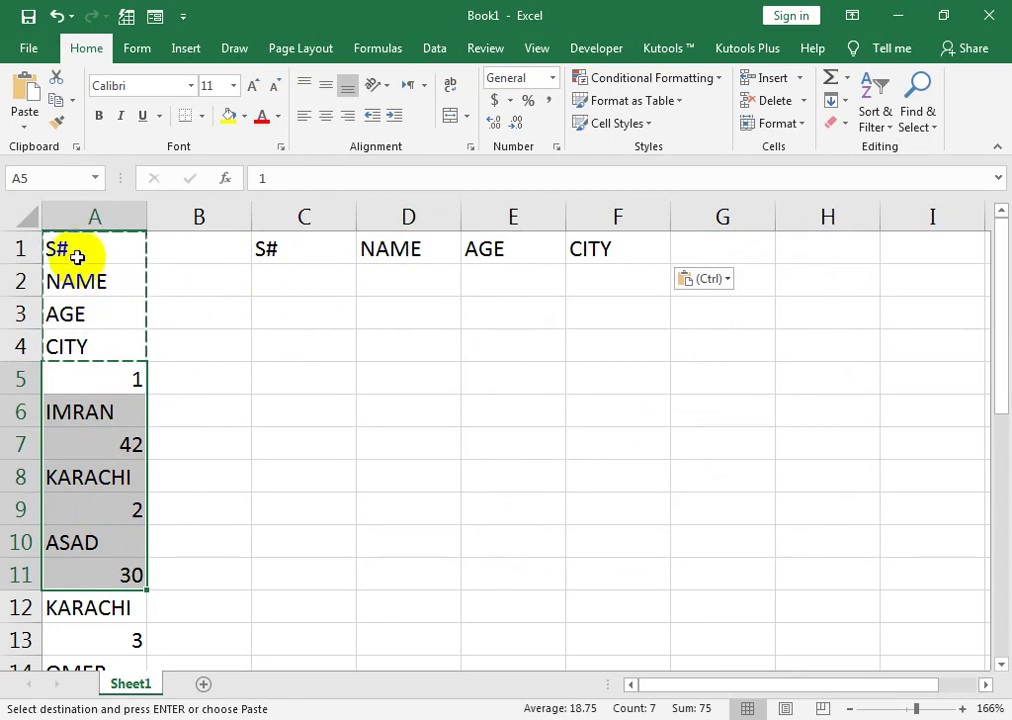
pyautogui.click(289, 308)
pyautogui.write('Z')
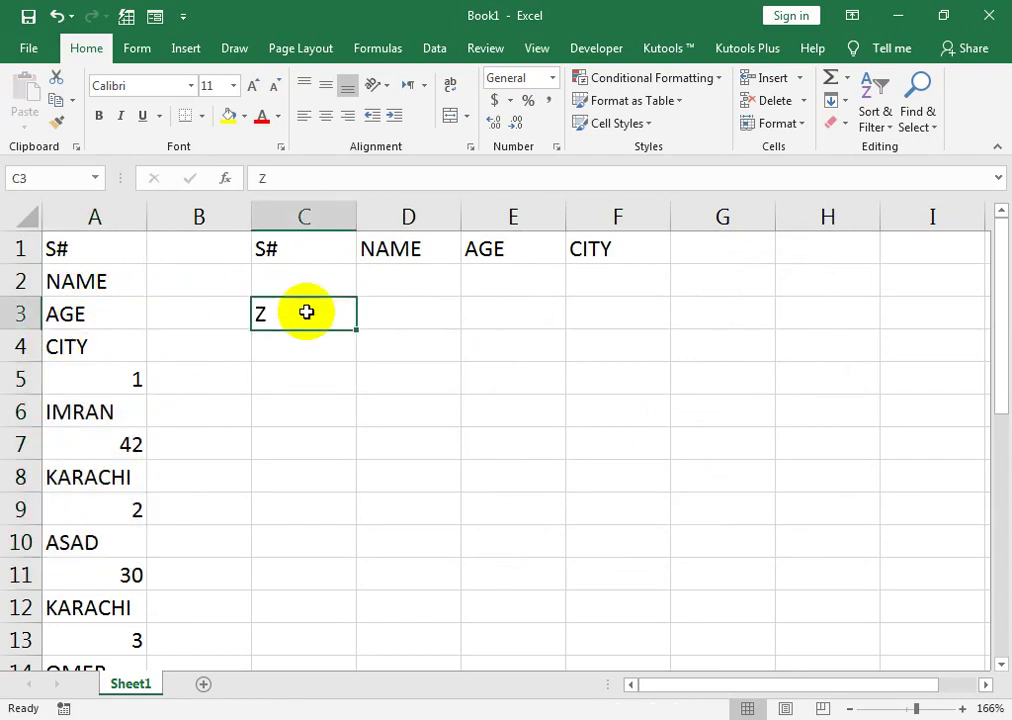
pyautogui.moveTo(577, 244)
pyautogui.mouseDown()
pyautogui.moveTo(328, 250)
pyautogui.moveTo(576, 244)
pyautogui.mouseUp()
pyautogui.click(340, 254)
pyautogui.press('Delete')
# Step: Enter ABA1 in C1 and fill the series across to ABA4 in F1
pyautogui.click(322, 256)
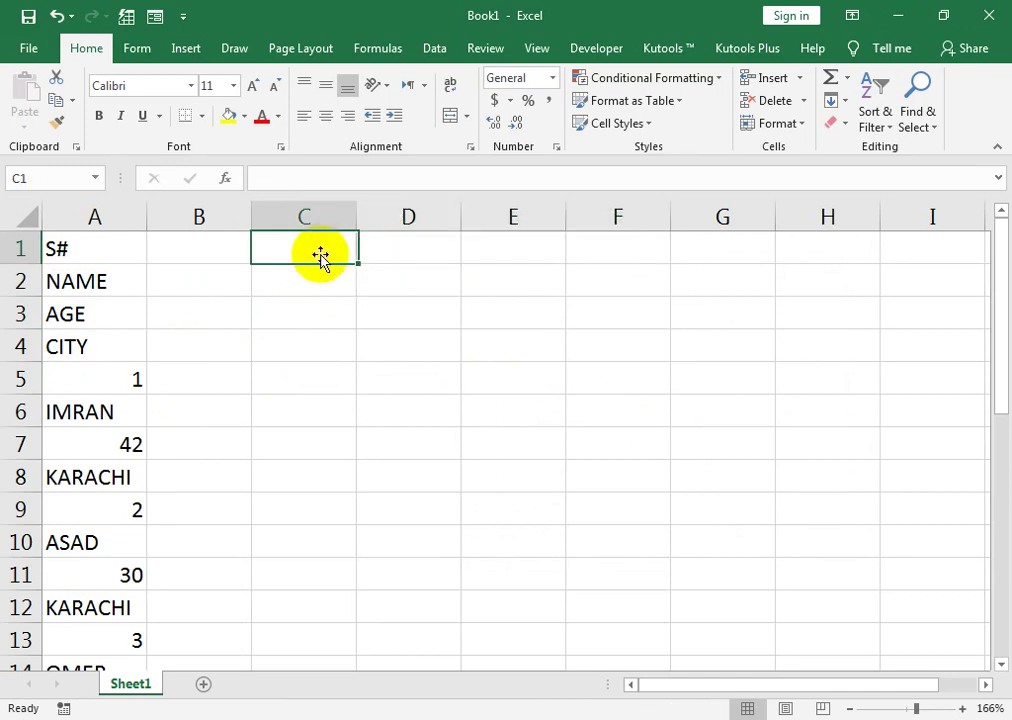
pyautogui.write('AB')
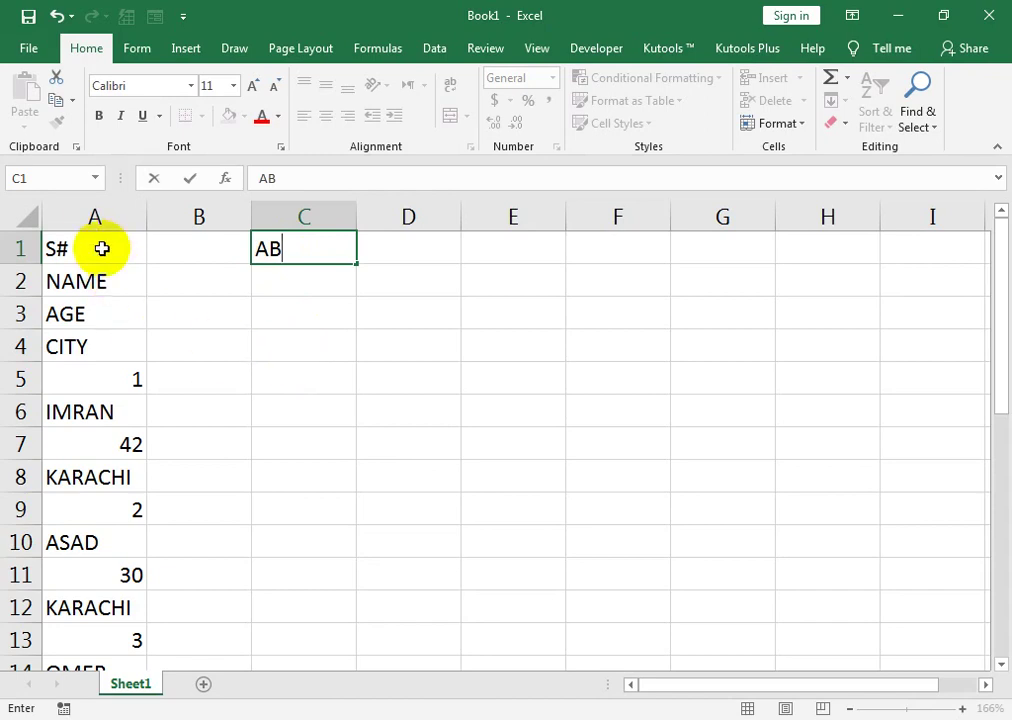
pyautogui.write('A1')
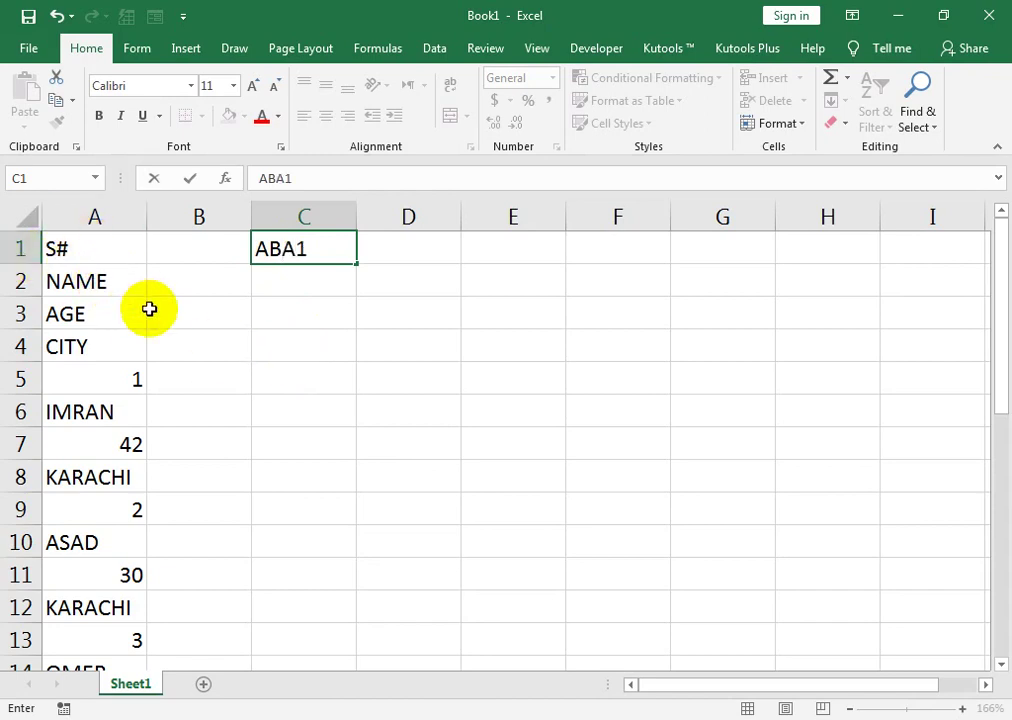
pyautogui.click(294, 290)
pyautogui.click(313, 243)
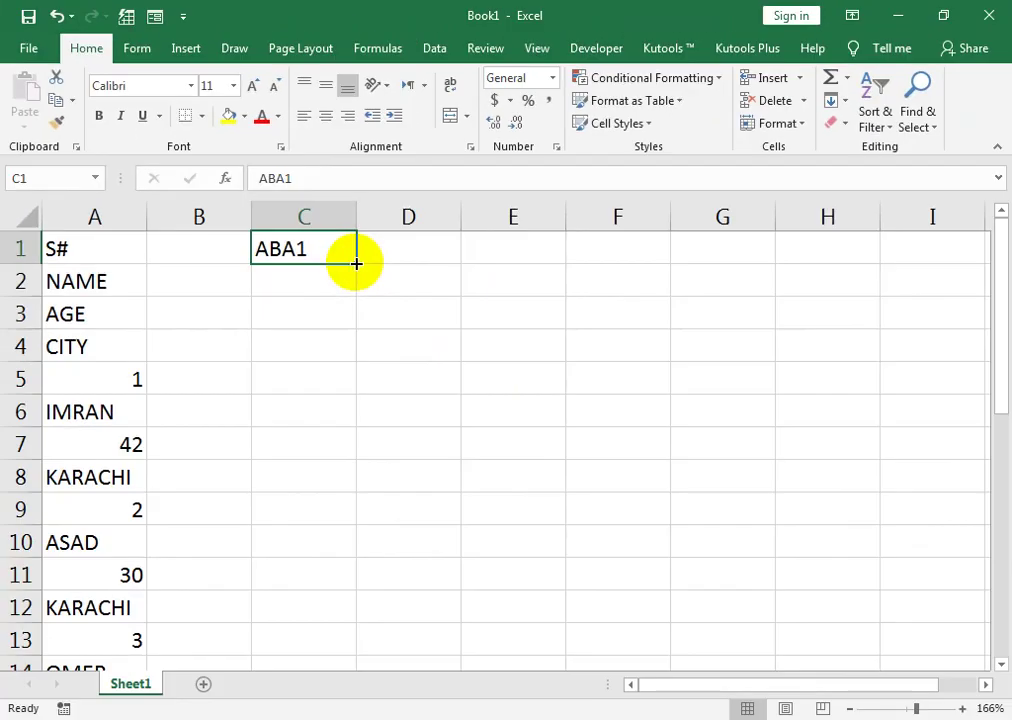
pyautogui.moveTo(356, 263); pyautogui.dragTo(622, 258)
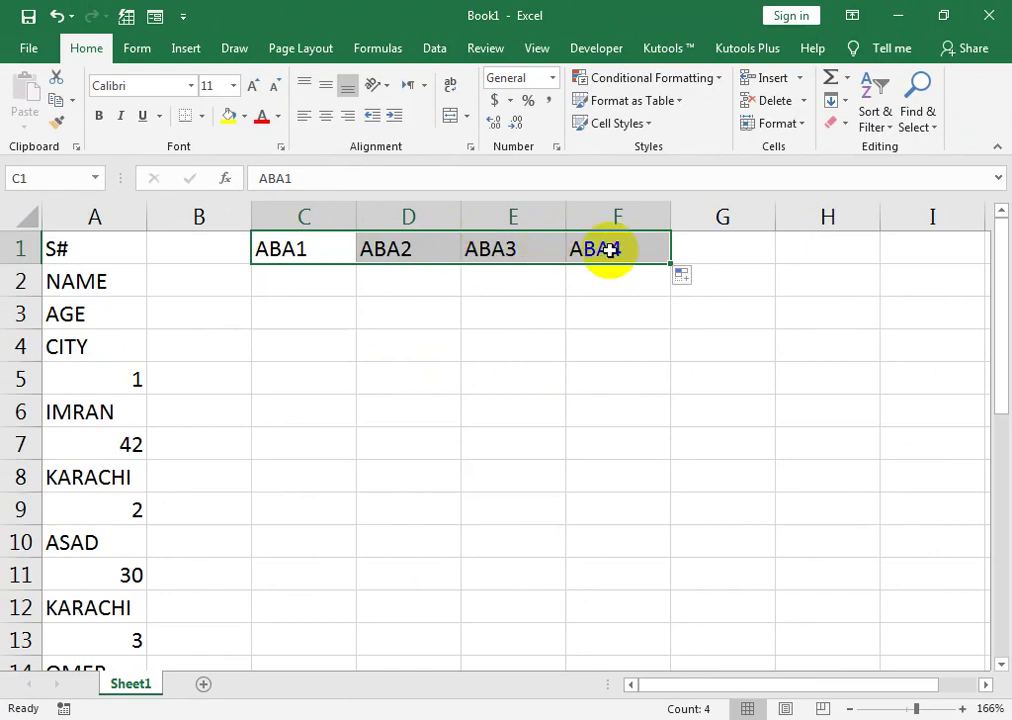
# Step: Enter ABA5 in C2 and fill the series across to ABA8 in F2
pyautogui.click(306, 269)
pyautogui.write('ABA5')
pyautogui.press('Return')
pyautogui.click(314, 261)
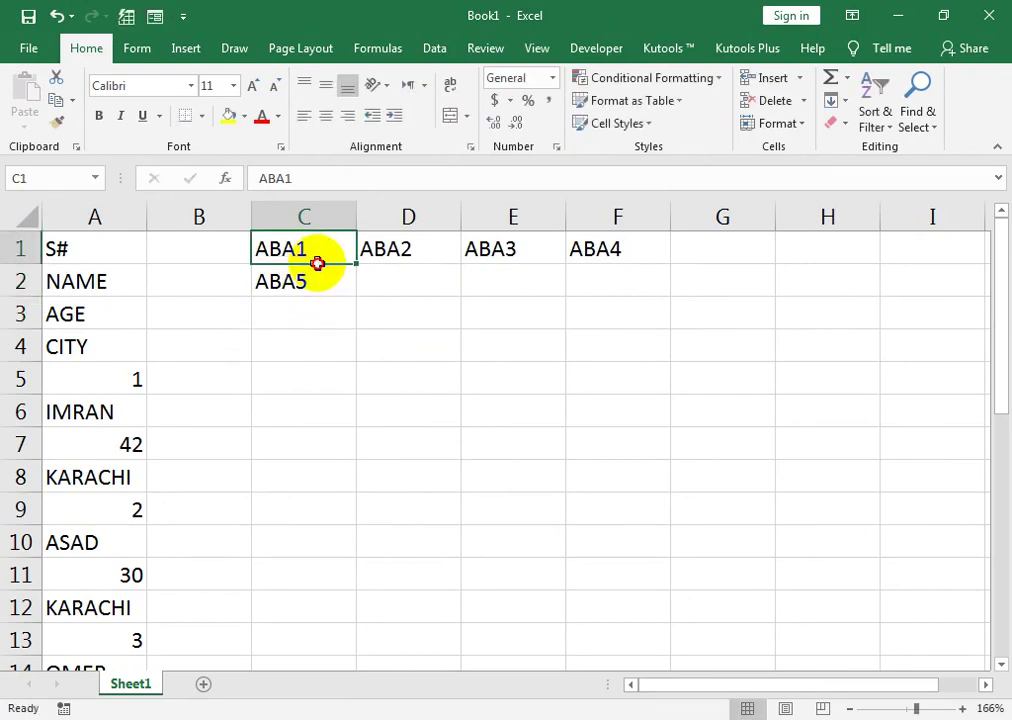
pyautogui.click(315, 272)
pyautogui.moveTo(357, 296); pyautogui.dragTo(617, 300)
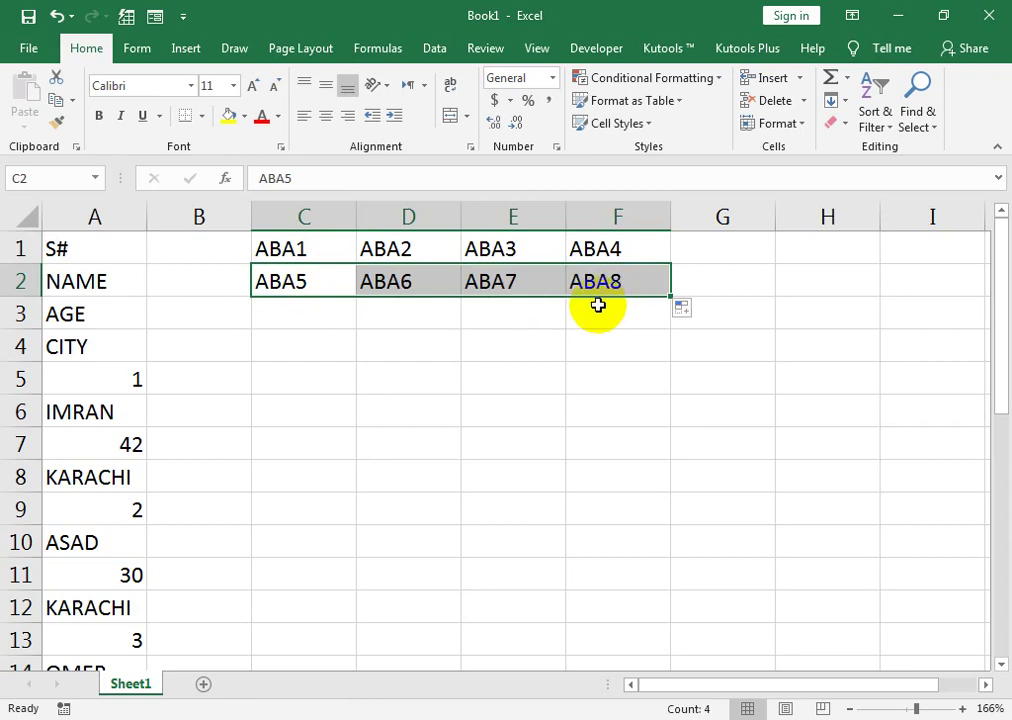
# Step: Extend the two-row series in C1:F2 down to row 7 and check where the column A data ends
pyautogui.moveTo(614, 253); pyautogui.dragTo(355, 282)
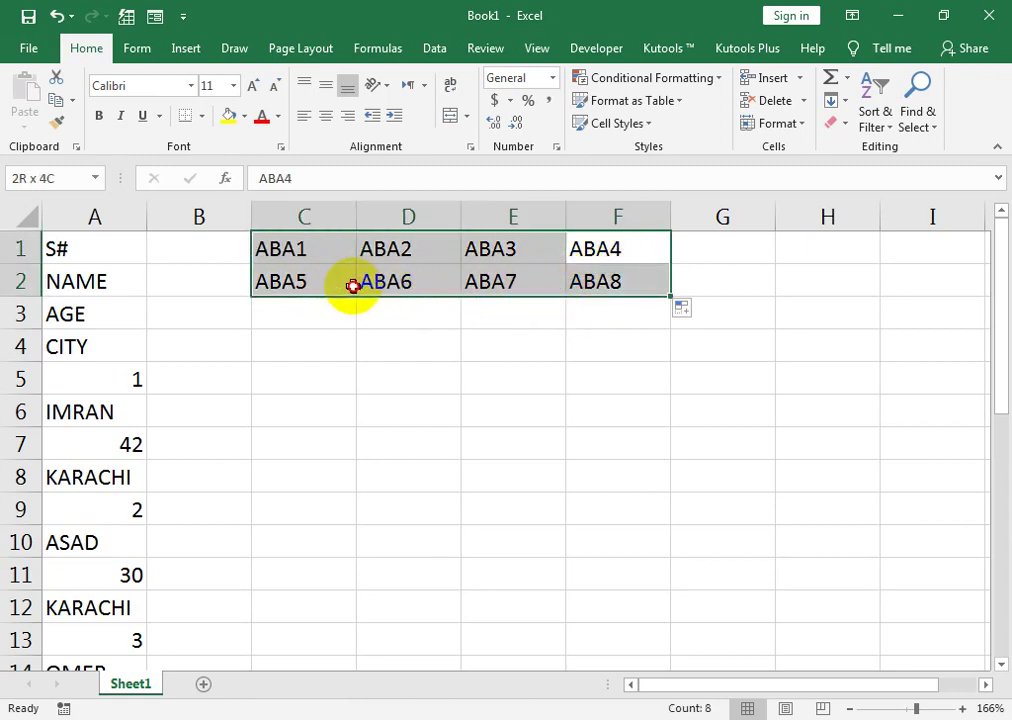
pyautogui.moveTo(670, 296); pyautogui.dragTo(662, 447)
pyautogui.click(78, 379)
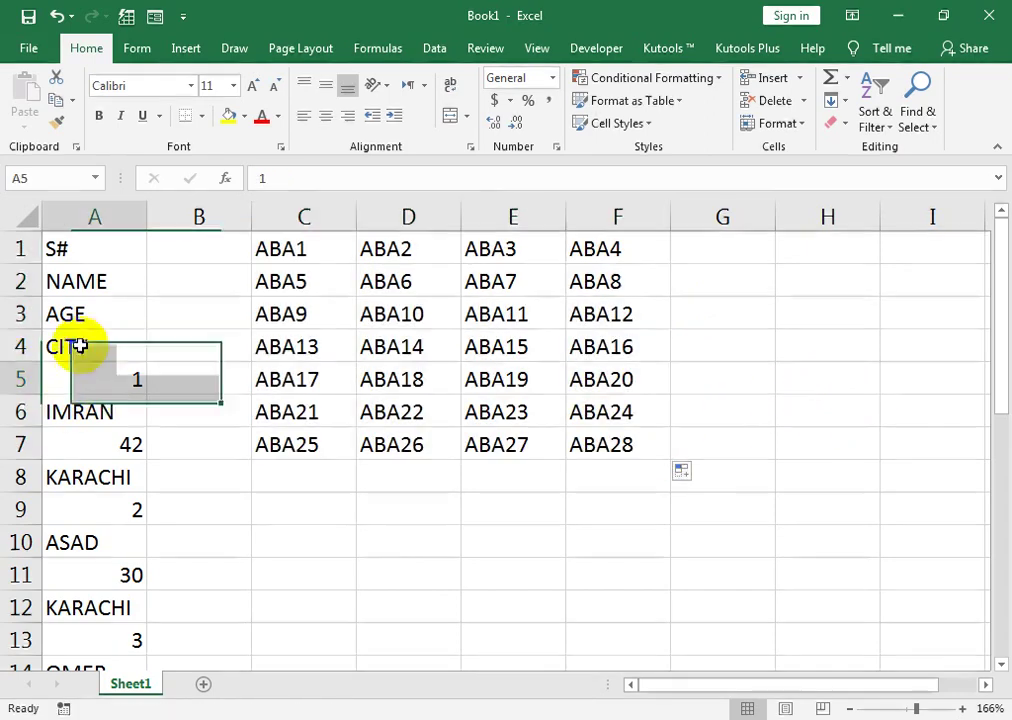
pyautogui.click(56, 247)
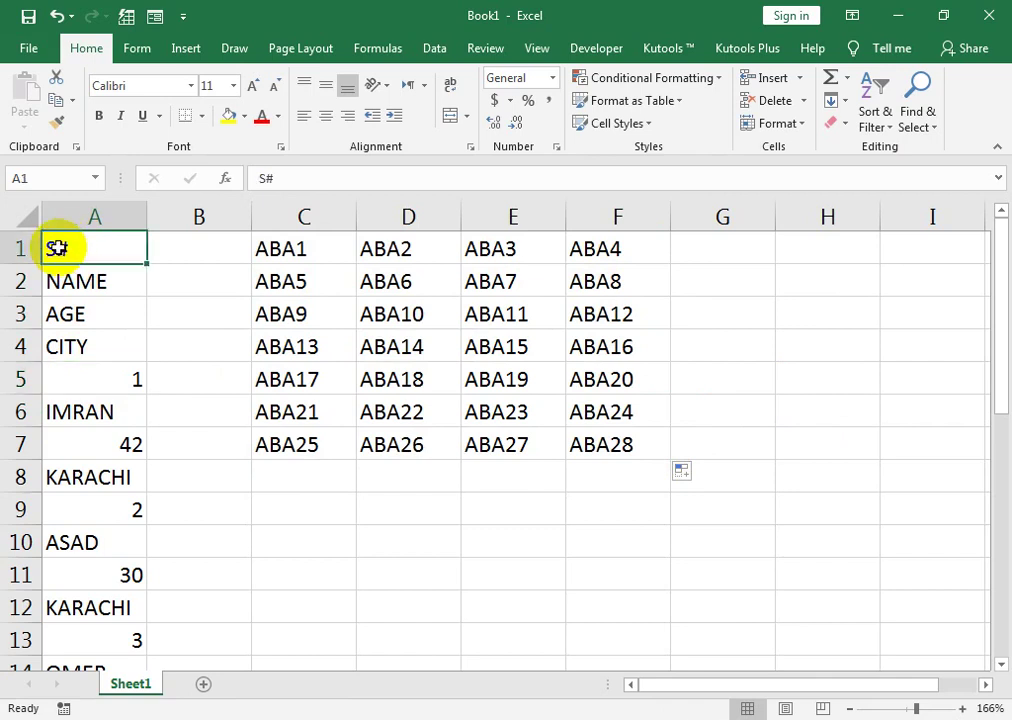
pyautogui.hotkey('ctrl', 'Down')
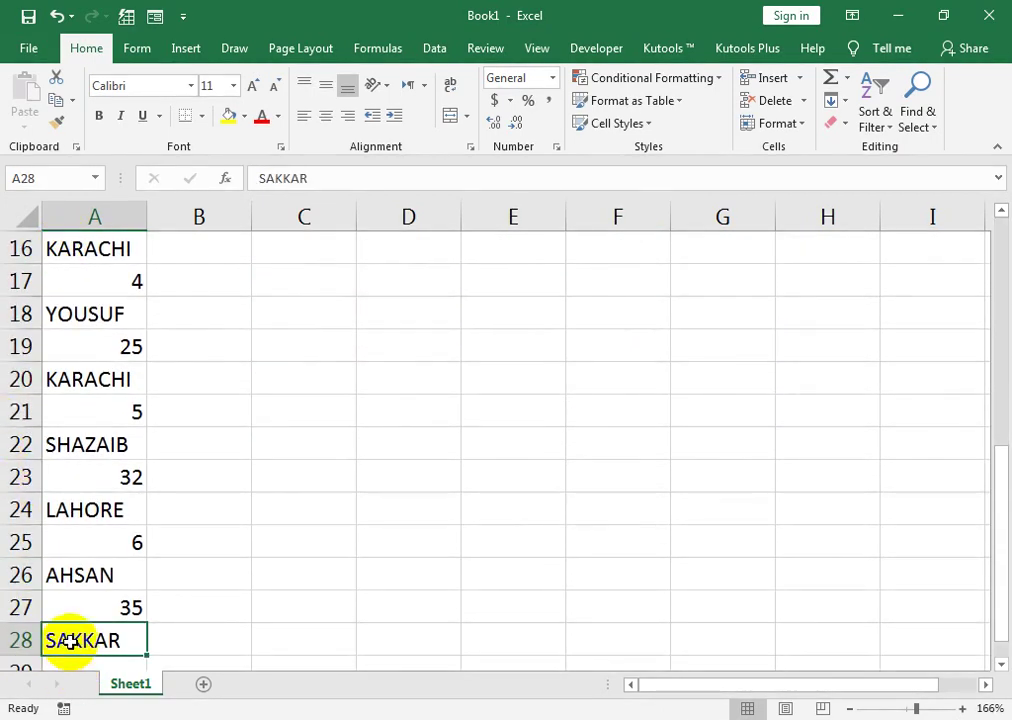
pyautogui.hotkey('ctrl', 'Up')
pyautogui.press('Right')
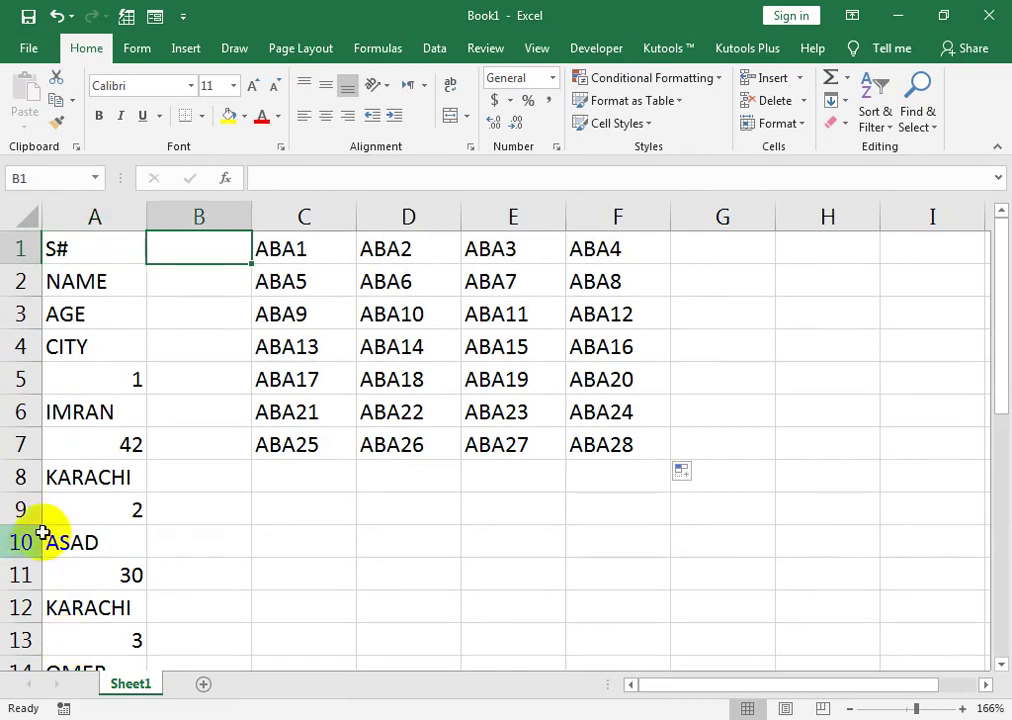
pyautogui.moveTo(262, 255); pyautogui.dragTo(604, 462)
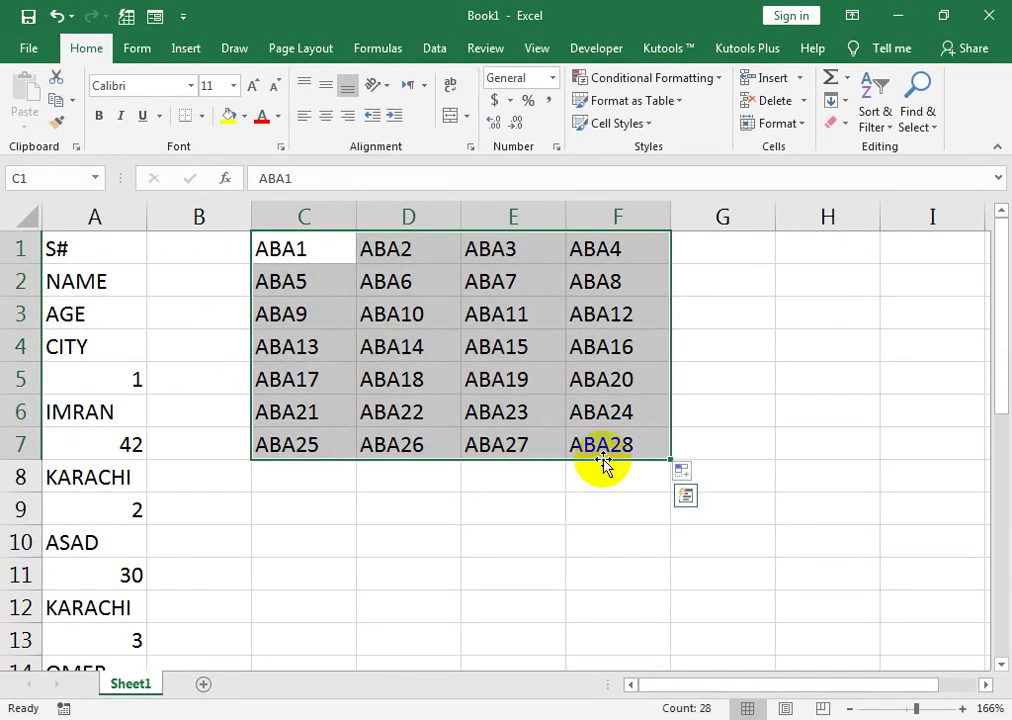
pyautogui.hotkey('ctrl', 'q')
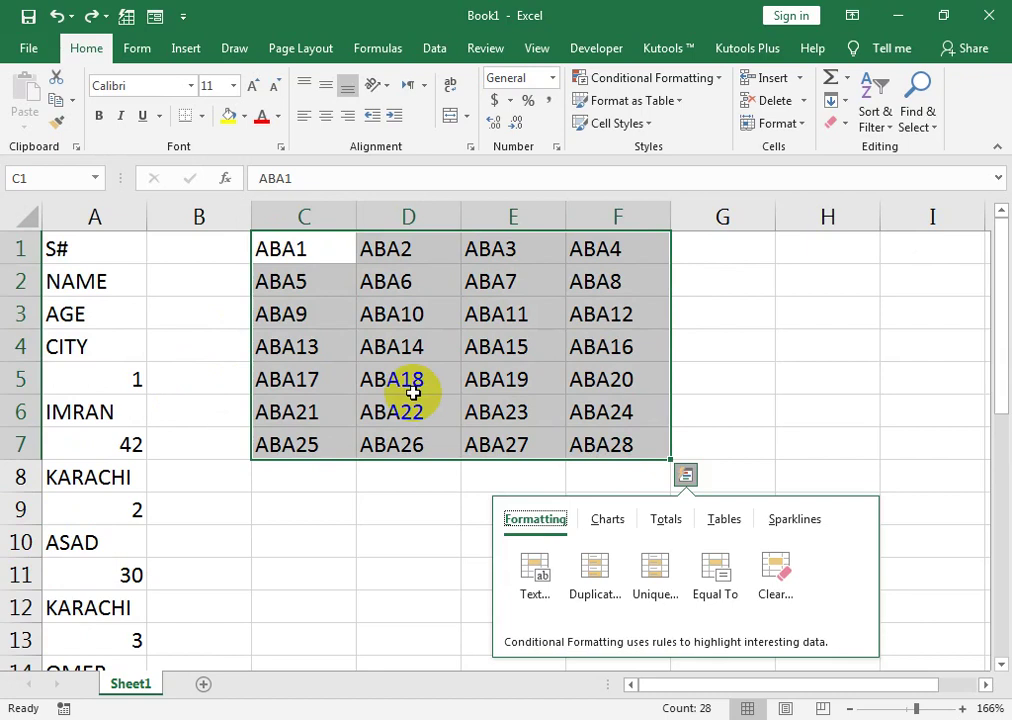
pyautogui.click(300, 283)
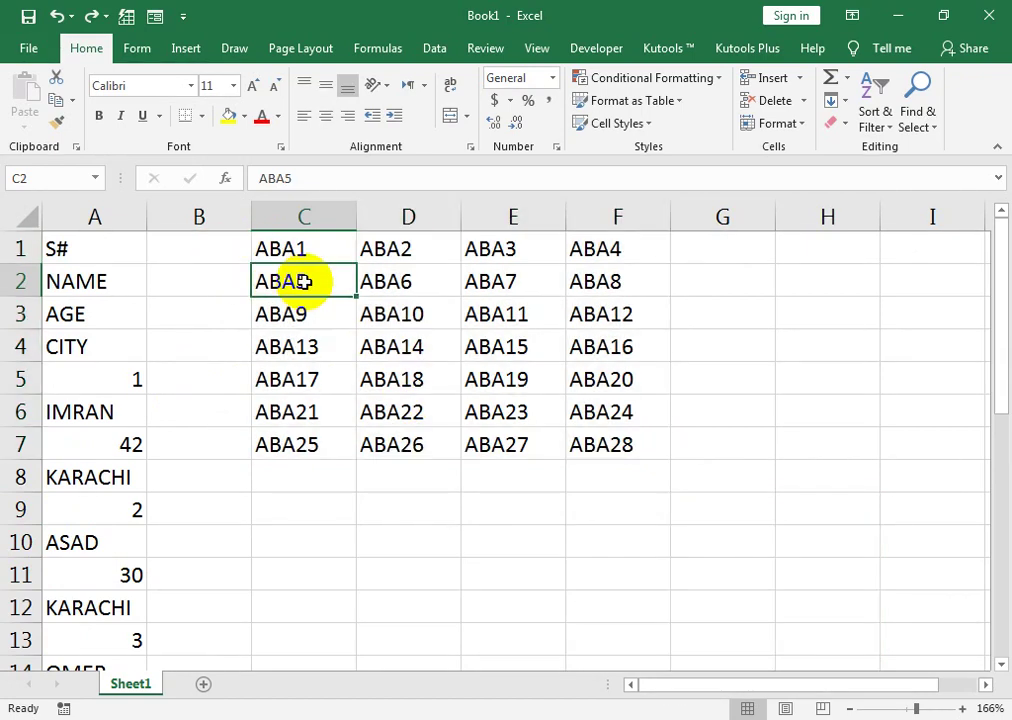
# Step: Replace every AB with = in C1:F7 so the entries turn into references to column A
pyautogui.moveTo(273, 248); pyautogui.dragTo(608, 440)
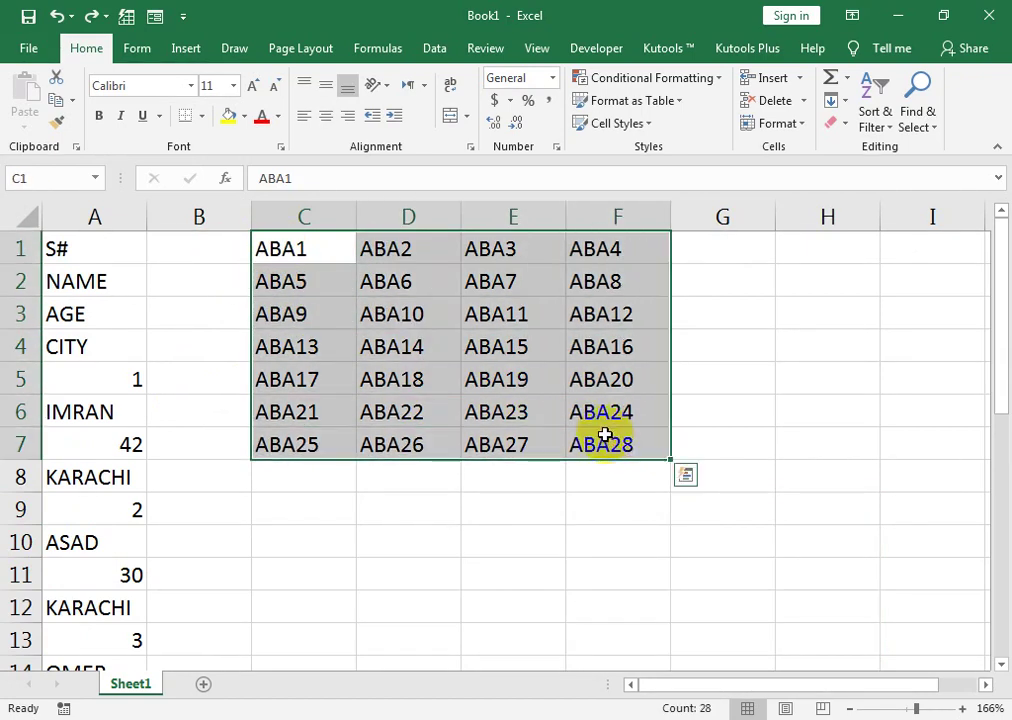
pyautogui.hotkey('ctrl', 'f')
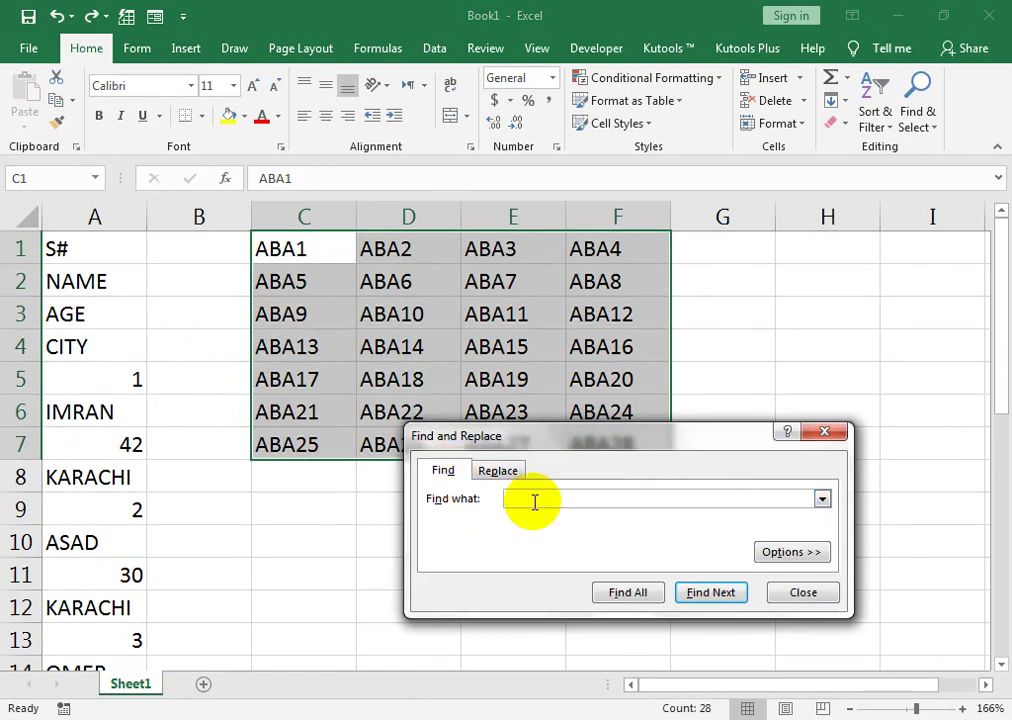
pyautogui.moveTo(501, 444); pyautogui.dragTo(360, 490)
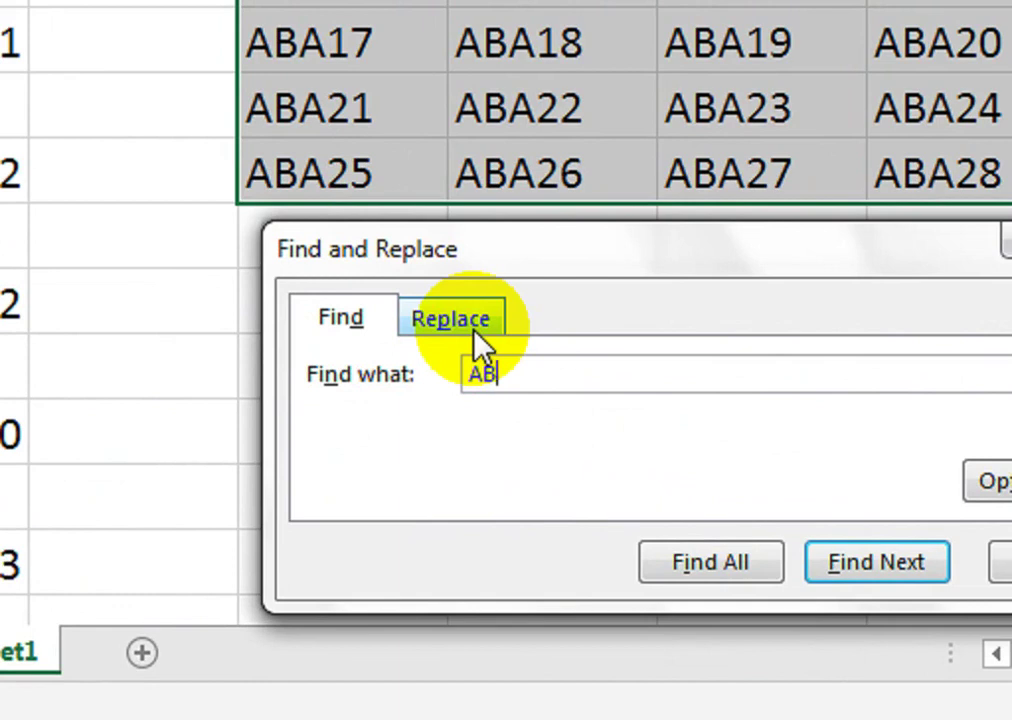
pyautogui.click(478, 338)
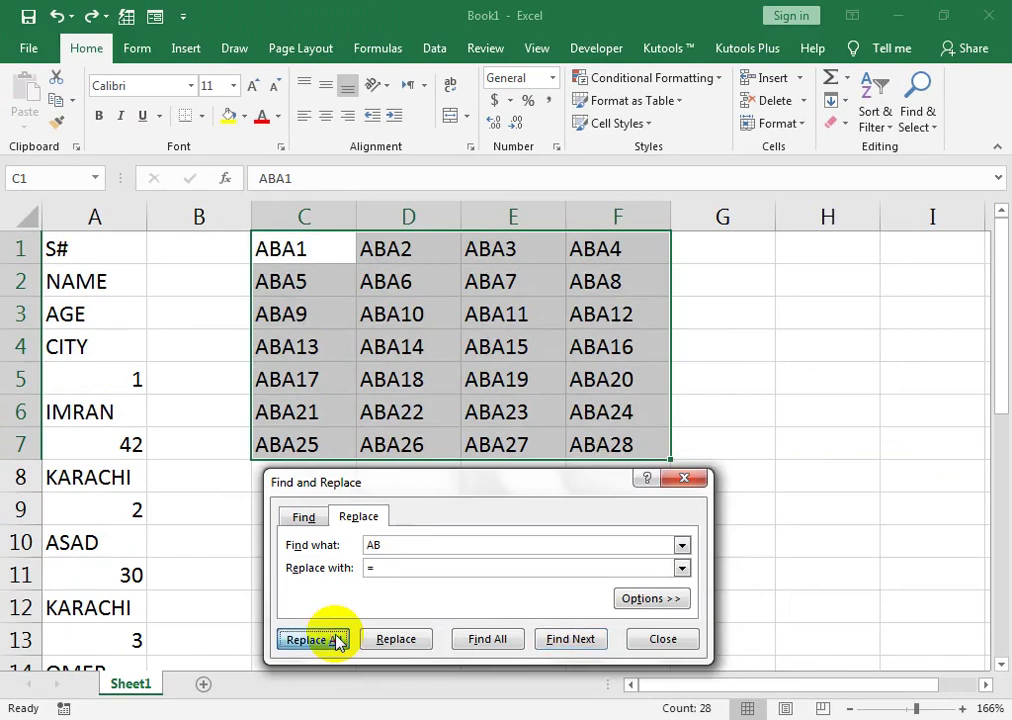
pyautogui.click(337, 641)
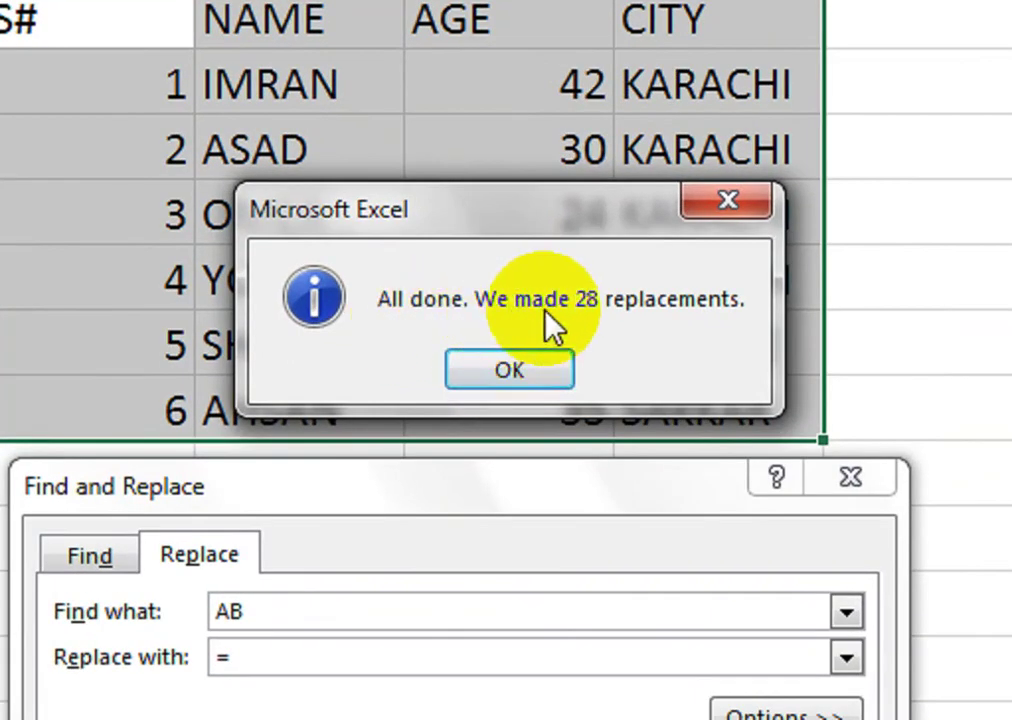
pyautogui.click(540, 380)
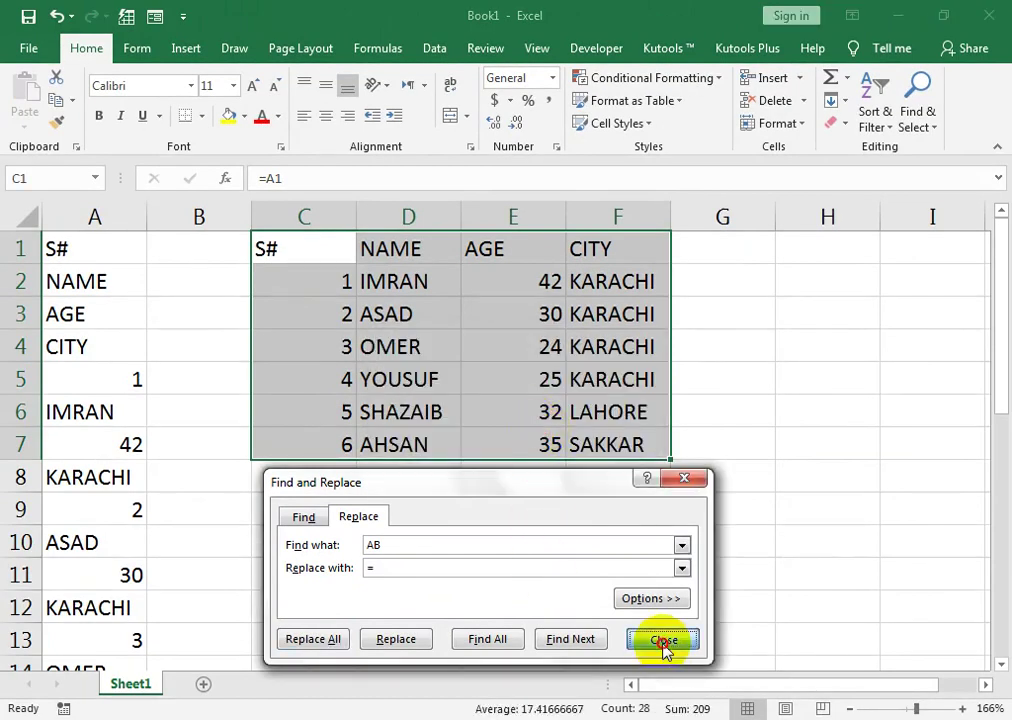
pyautogui.click(663, 642)
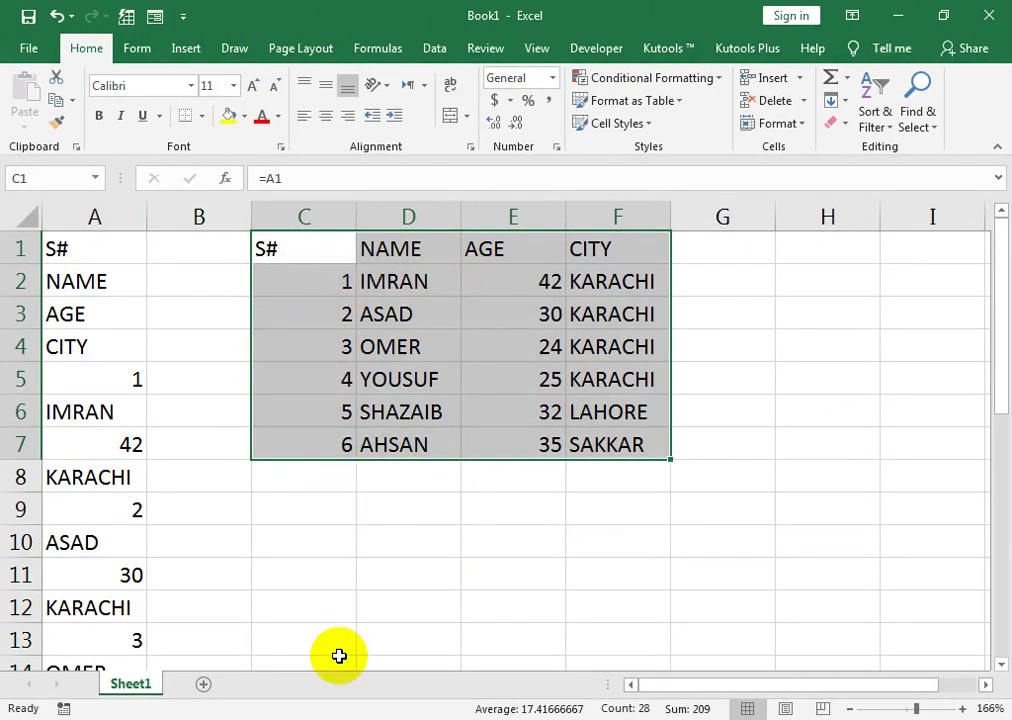
# Step: Switch to the workbook How to make Employee Code in Excel.xlsx and select all blank cells on Sheet5 with Go To Special
pyautogui.click(429, 650)
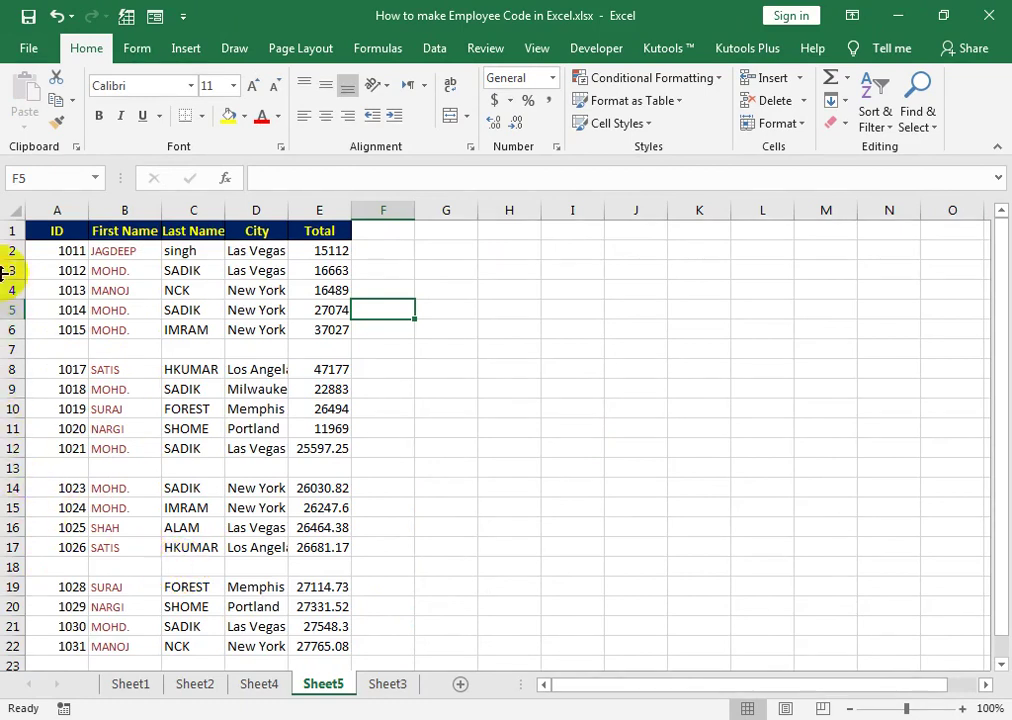
pyautogui.click(52, 231)
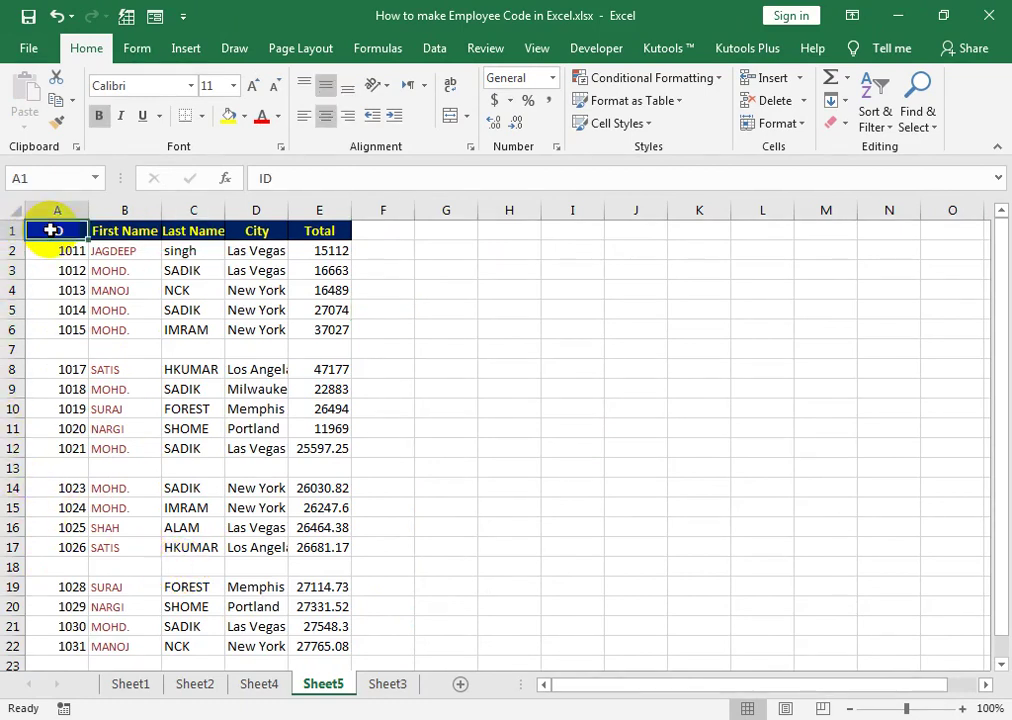
pyautogui.hotkey('ctrl', 'a')
pyautogui.hotkey('ctrl', 'a')
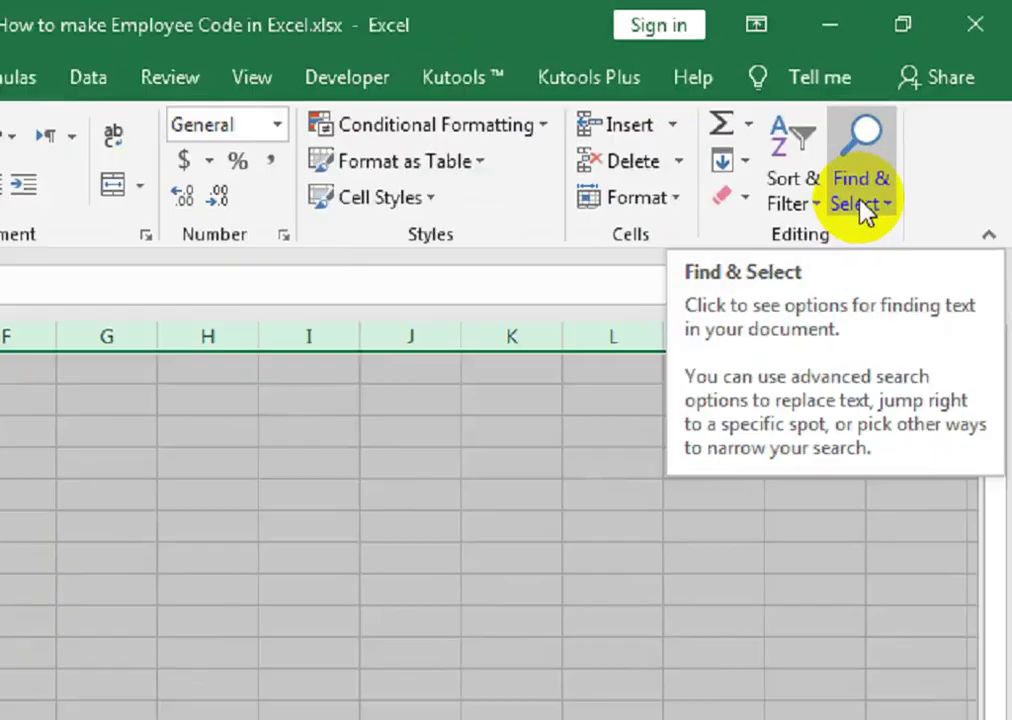
pyautogui.click(917, 128)
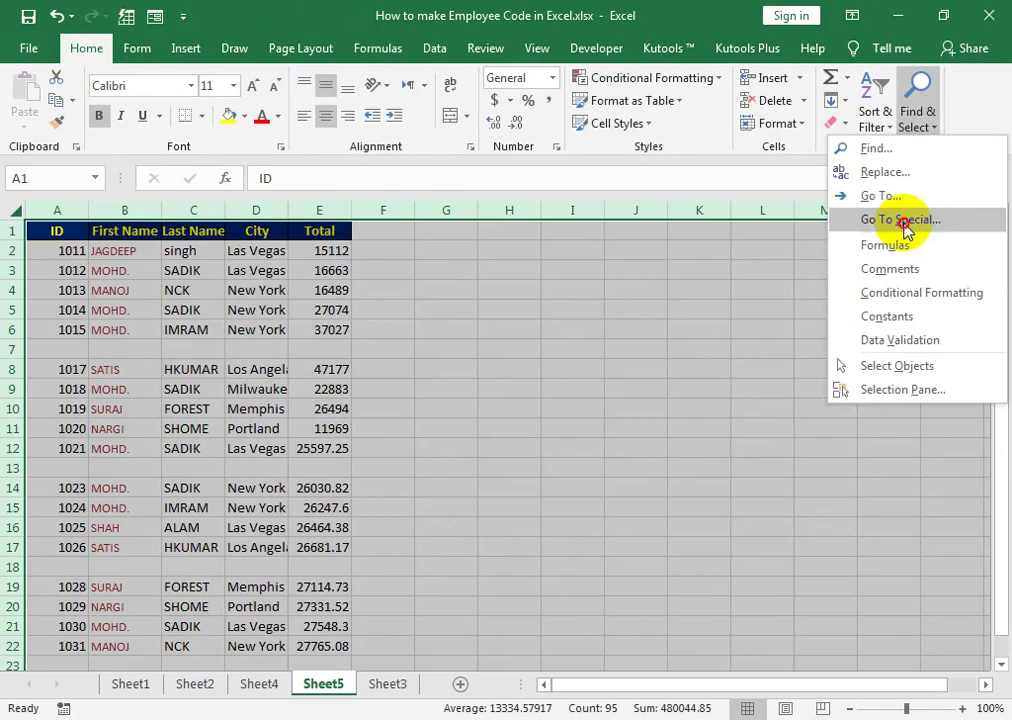
pyautogui.click(805, 460)
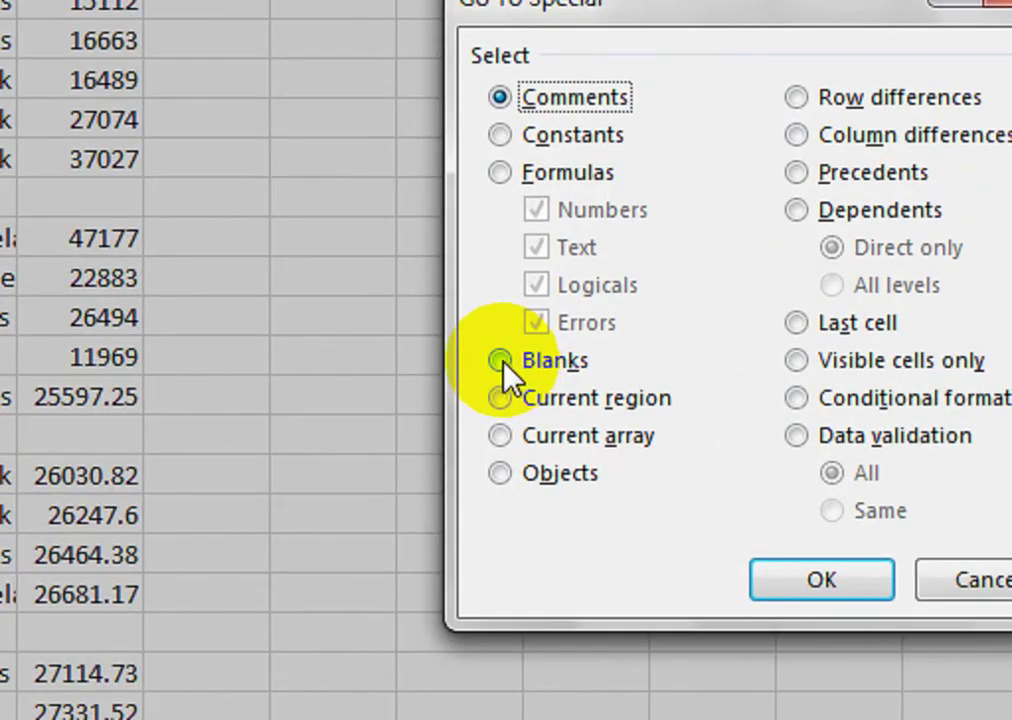
pyautogui.click(499, 360)
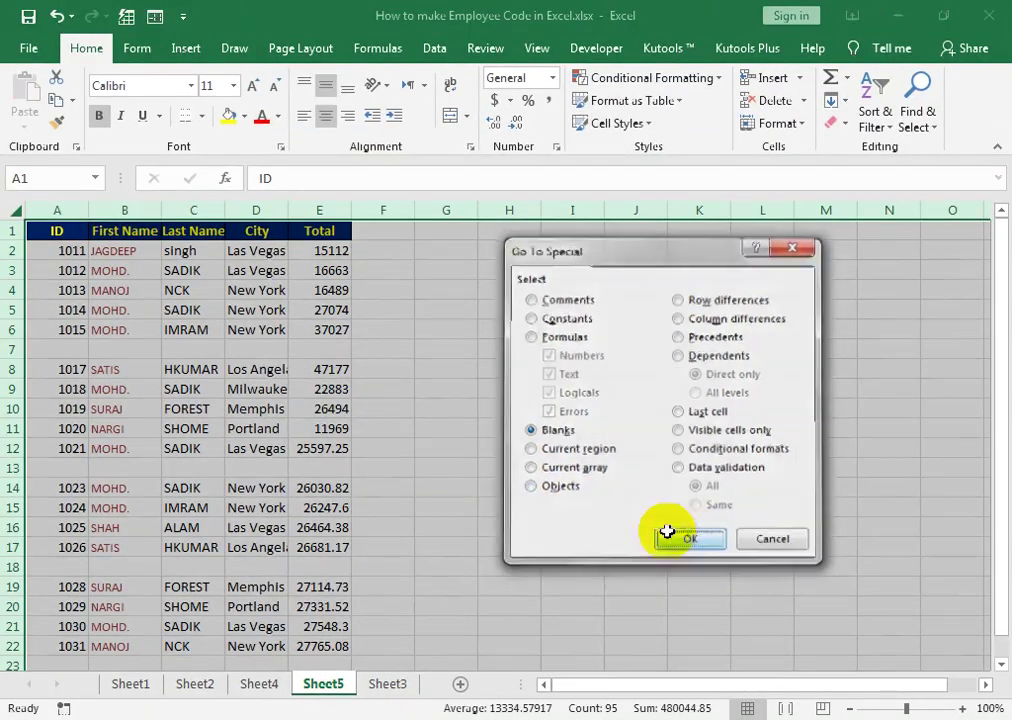
pyautogui.click(821, 580)
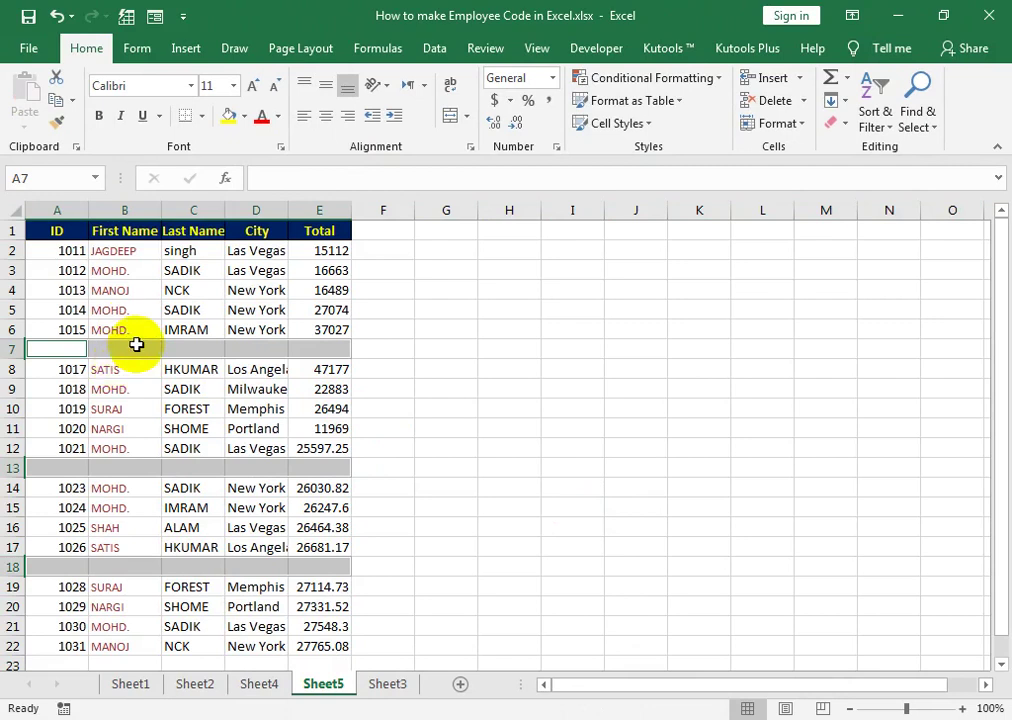
# Step: Delete the selected blank cells in the employee list, shifting the remaining cells up
pyautogui.hotkey('ctrl', '-')
pyautogui.moveTo(603, 333); pyautogui.dragTo(451, 436)
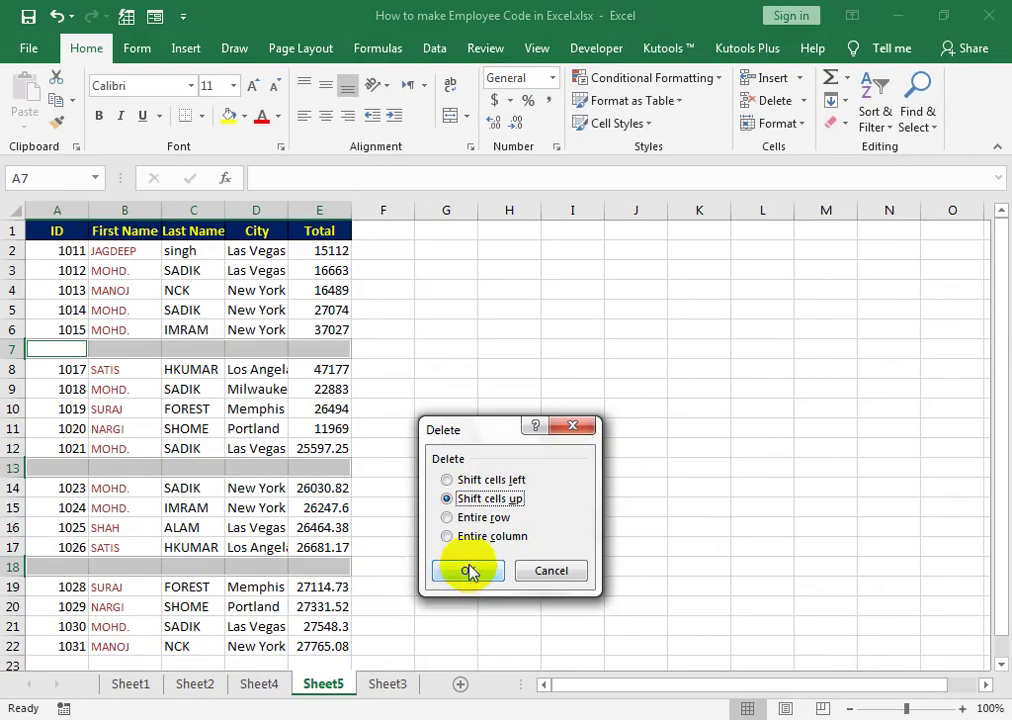
pyautogui.click(395, 502)
pyautogui.click(208, 386)
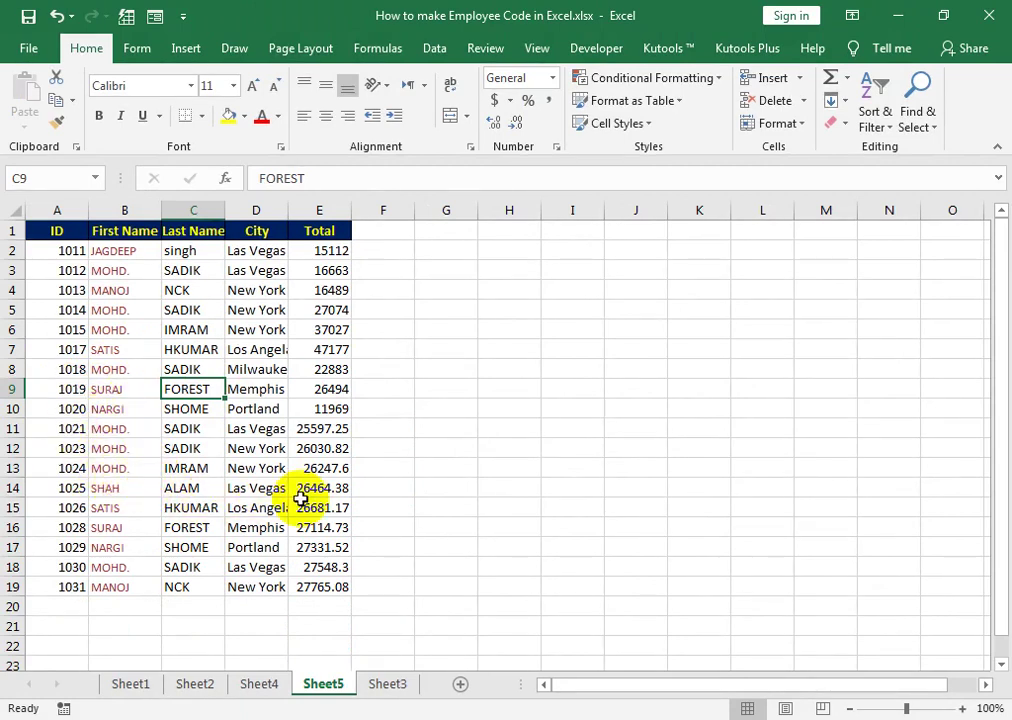
# Step: Fill the employee records in A2:E19 down to row 60
pyautogui.moveTo(63, 252); pyautogui.dragTo(313, 585)
pyautogui.moveTo(348, 598); pyautogui.dragTo(328, 569)
pyautogui.scroll(5, 325, 565)
pyautogui.scroll(8, 320, 562)
pyautogui.click(169, 230)
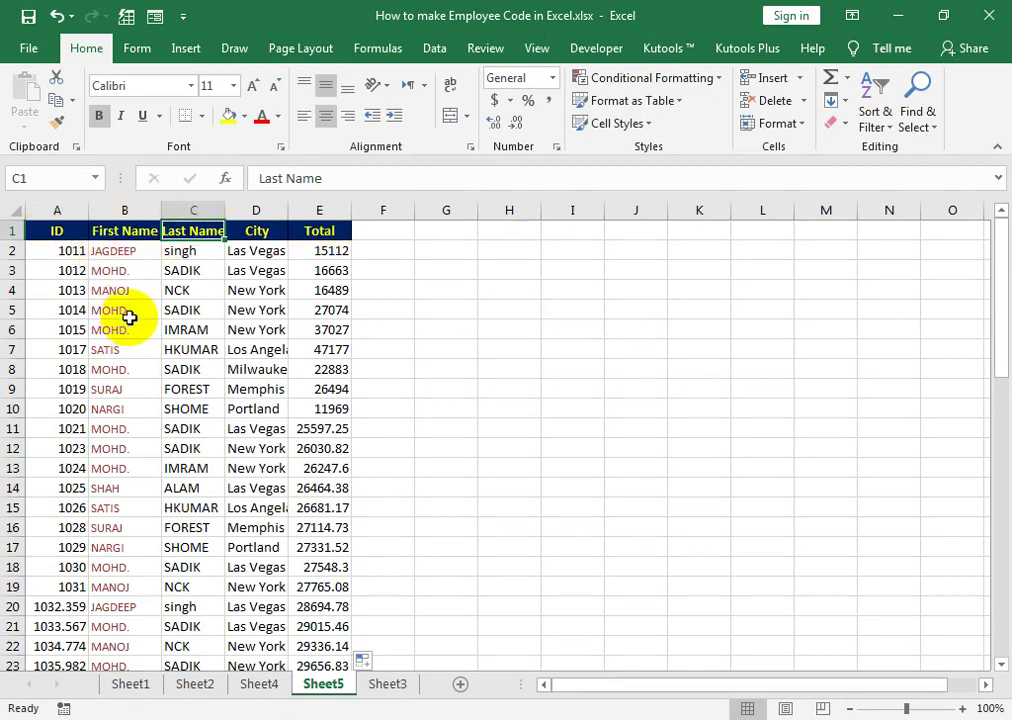
# Step: Review Sheet5 in the print preview and return to the worksheet
pyautogui.click(28, 48)
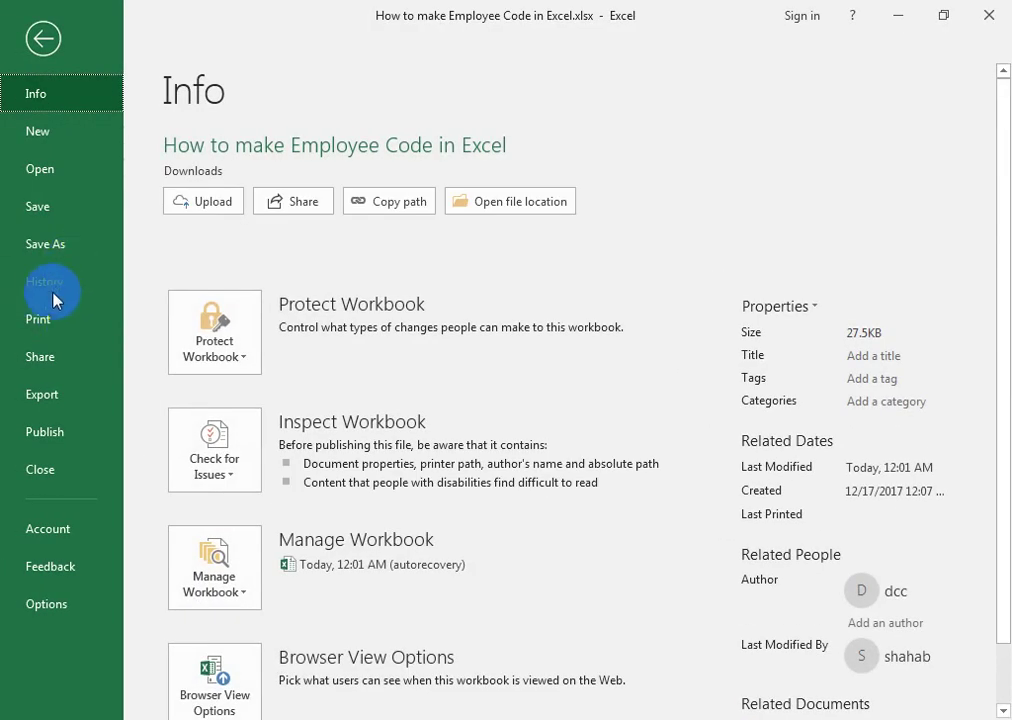
pyautogui.click(41, 321)
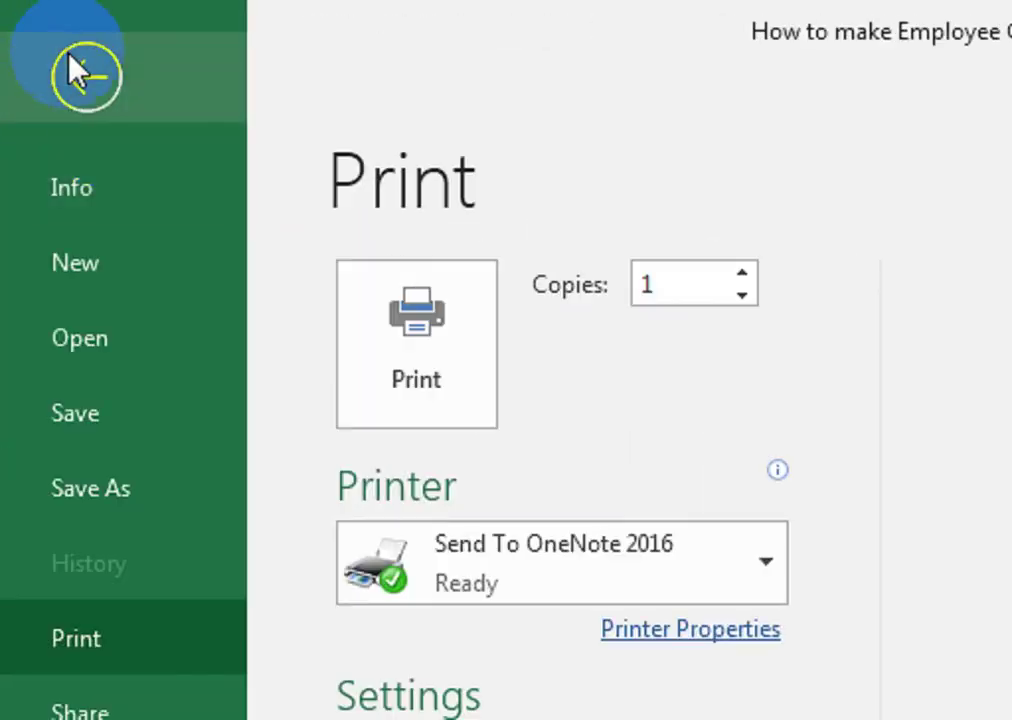
pyautogui.click(80, 72)
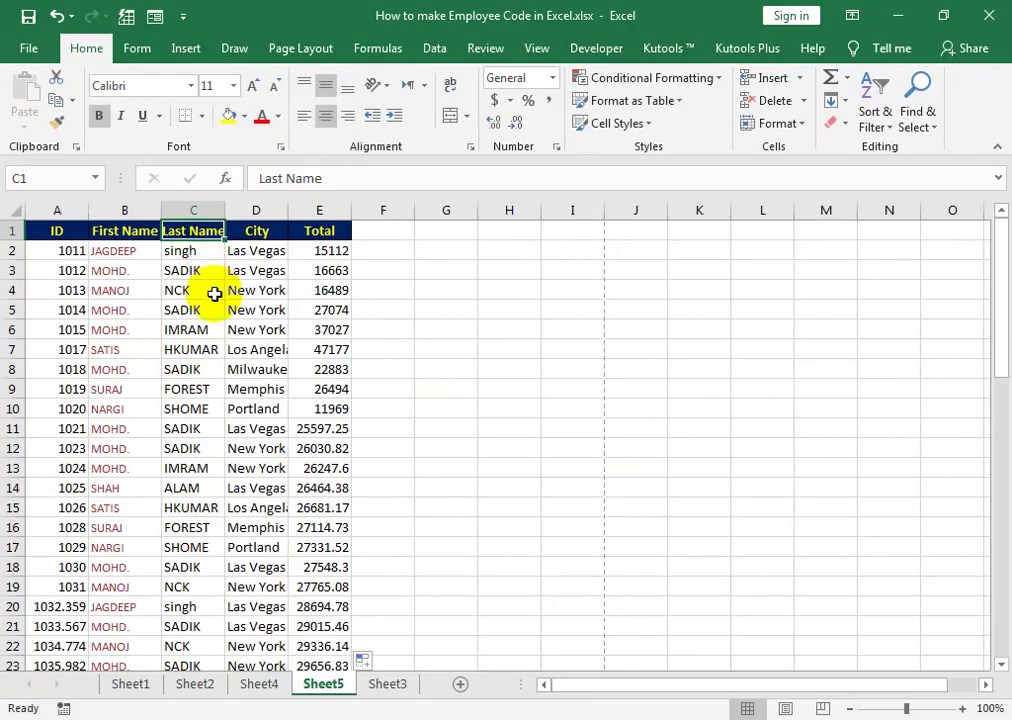
# Step: Widen columns A to E equally so that all entries fit
pyautogui.moveTo(72, 210); pyautogui.dragTo(357, 228)
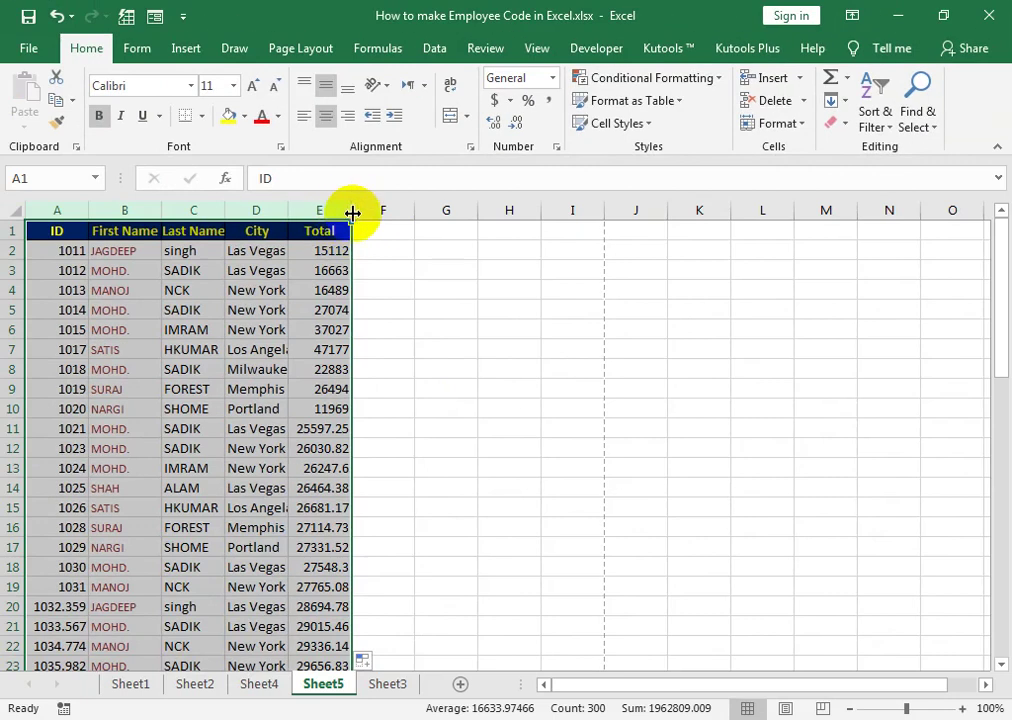
pyautogui.moveTo(352, 212); pyautogui.dragTo(377, 216)
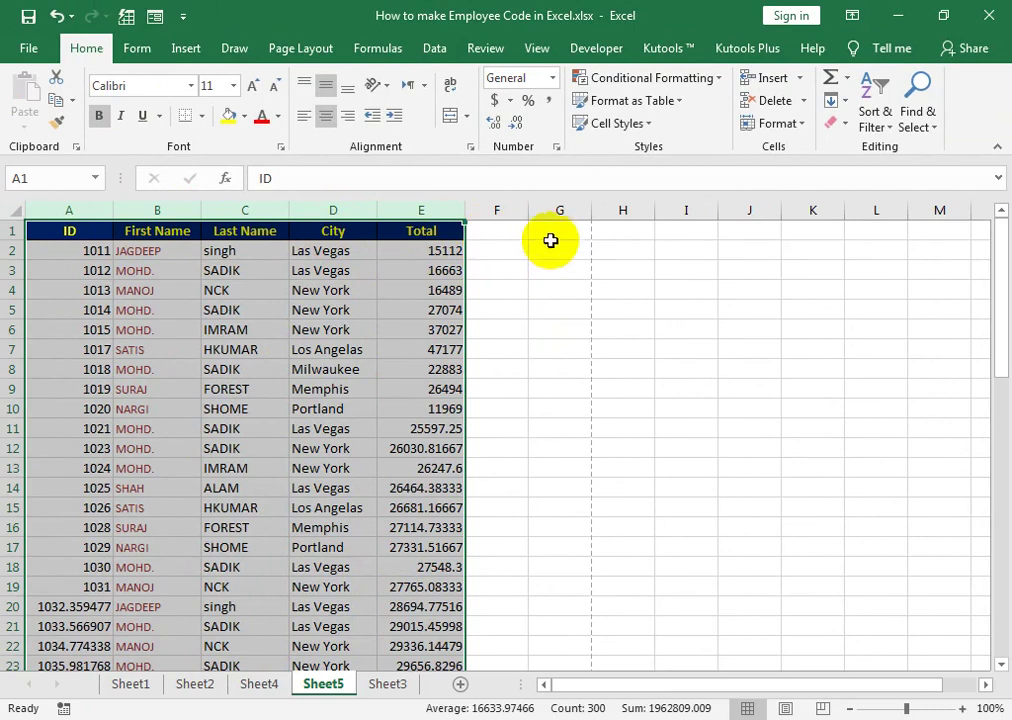
pyautogui.moveTo(95, 210); pyautogui.dragTo(384, 207)
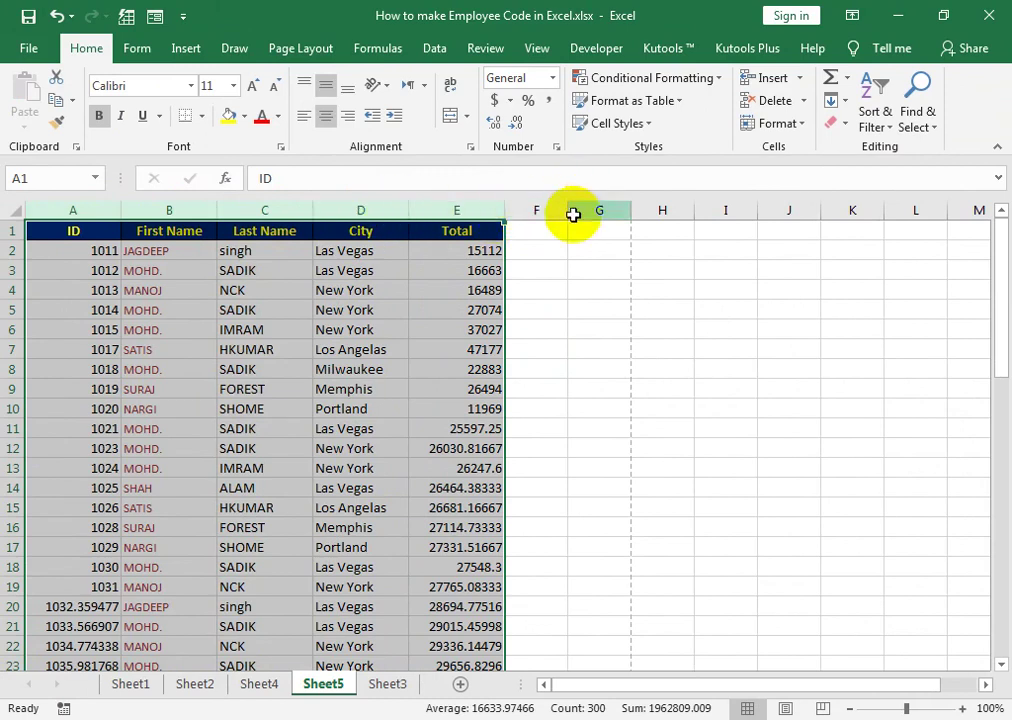
# Step: Find the last row of data and refill the ID series from A15:A19 down to row 60
pyautogui.click(470, 268)
pyautogui.hotkey('ctrl', 'Down')
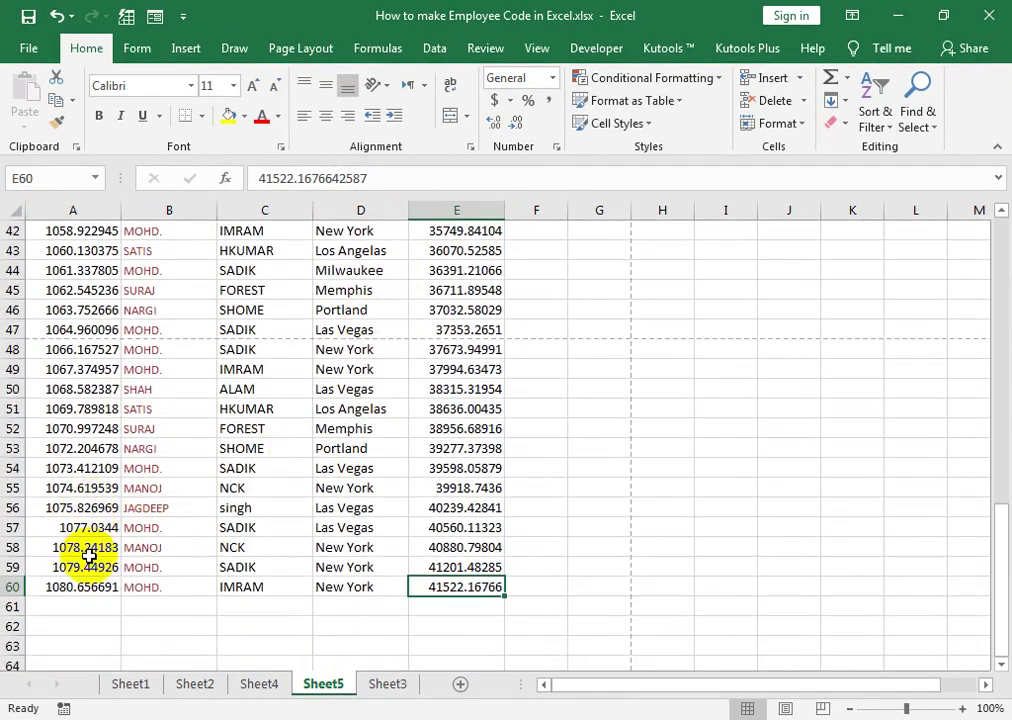
pyautogui.scroll(12, 80, 530)
pyautogui.moveTo(85, 409); pyautogui.dragTo(100, 490)
pyautogui.doubleClick(124, 496)
pyautogui.scroll(-9, 134, 498)
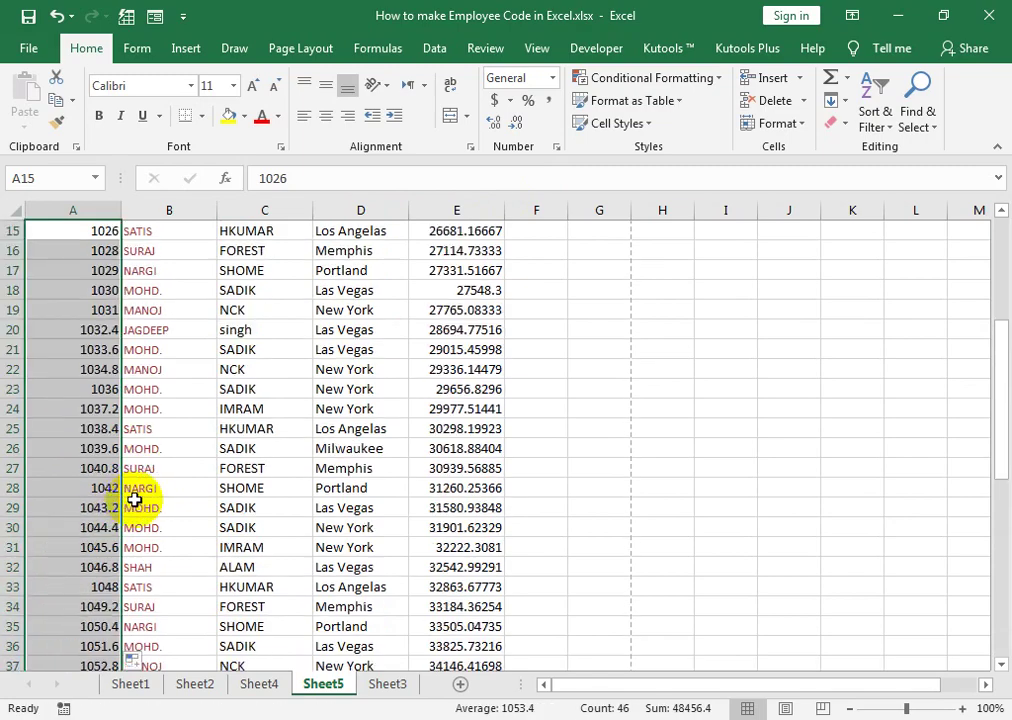
pyautogui.scroll(-4, 134, 498)
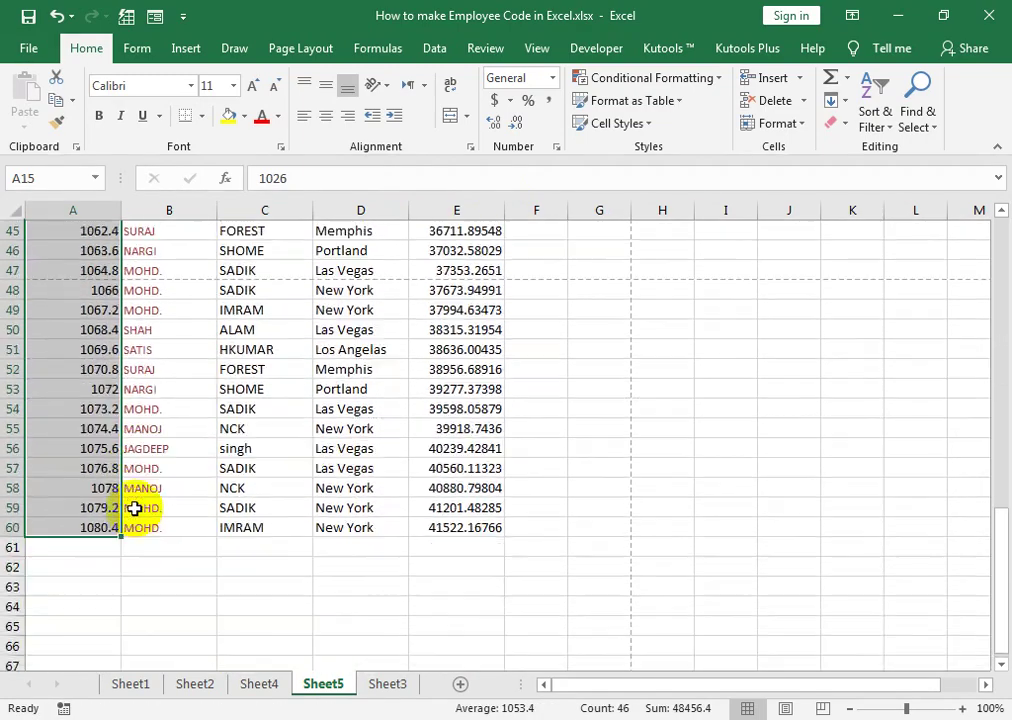
# Step: Extend the ID series down to row 204 and fill B42:E60 down to the same row
pyautogui.moveTo(120, 540); pyautogui.dragTo(130, 662)
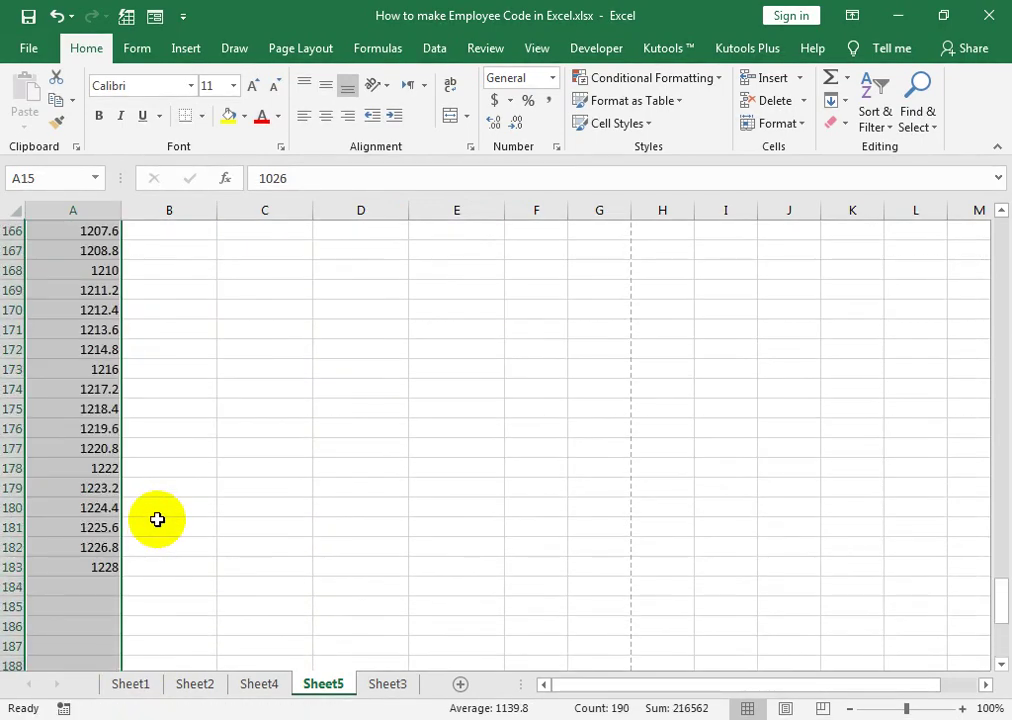
pyautogui.scroll(15, 156, 525)
pyautogui.scroll(20, 156, 531)
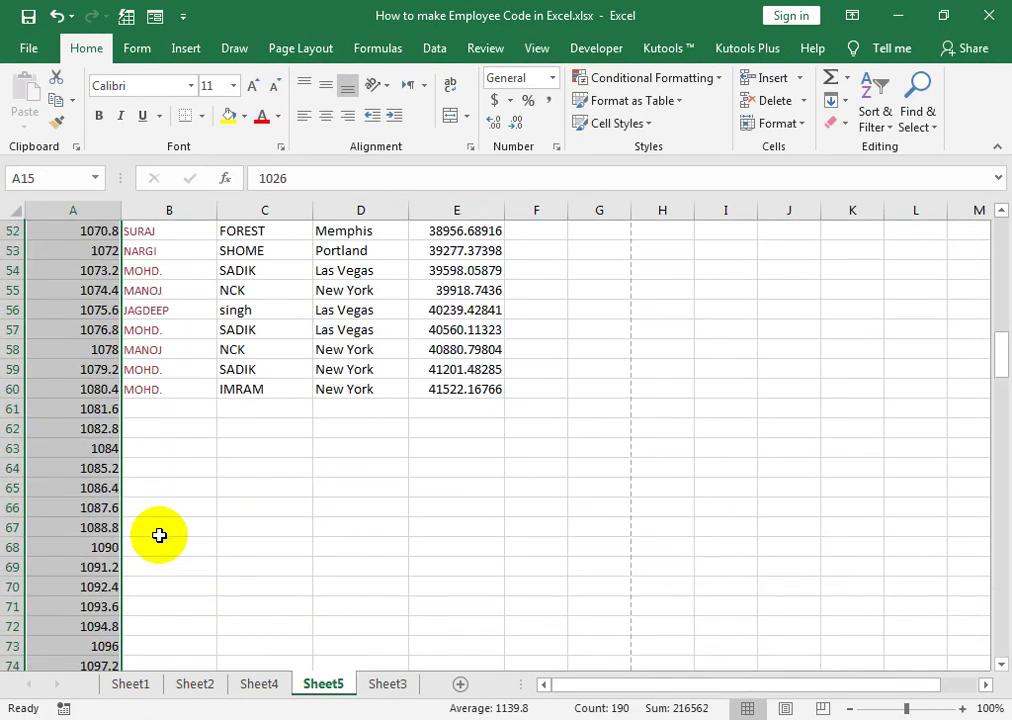
pyautogui.moveTo(136, 391); pyautogui.dragTo(490, 352)
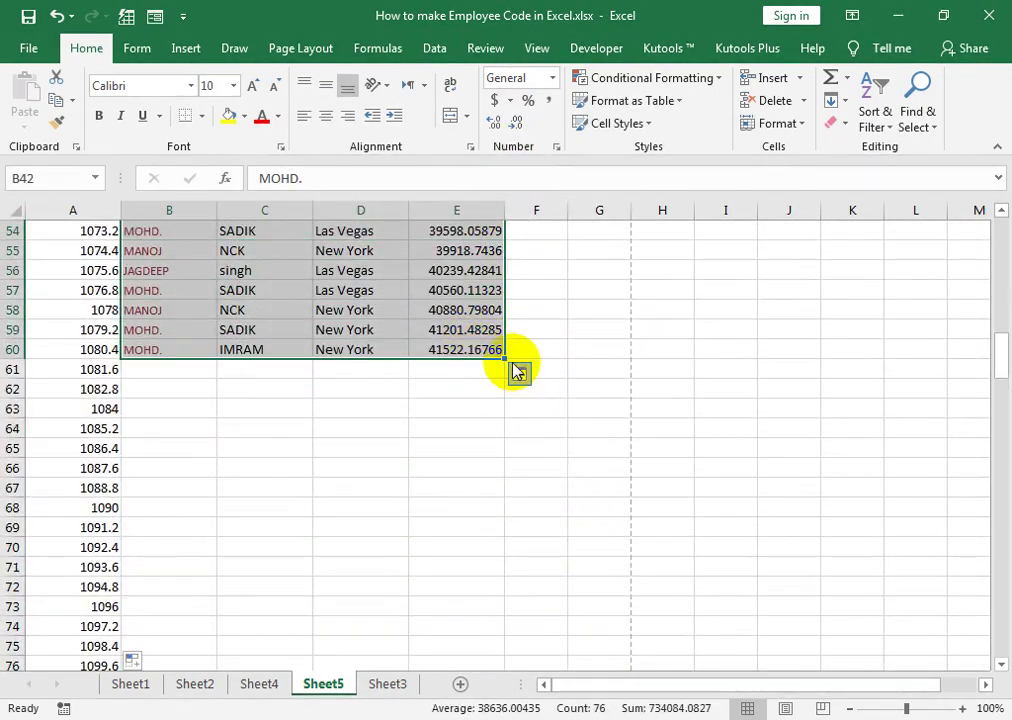
pyautogui.doubleClick(505, 355)
pyautogui.scroll(18, 506, 360)
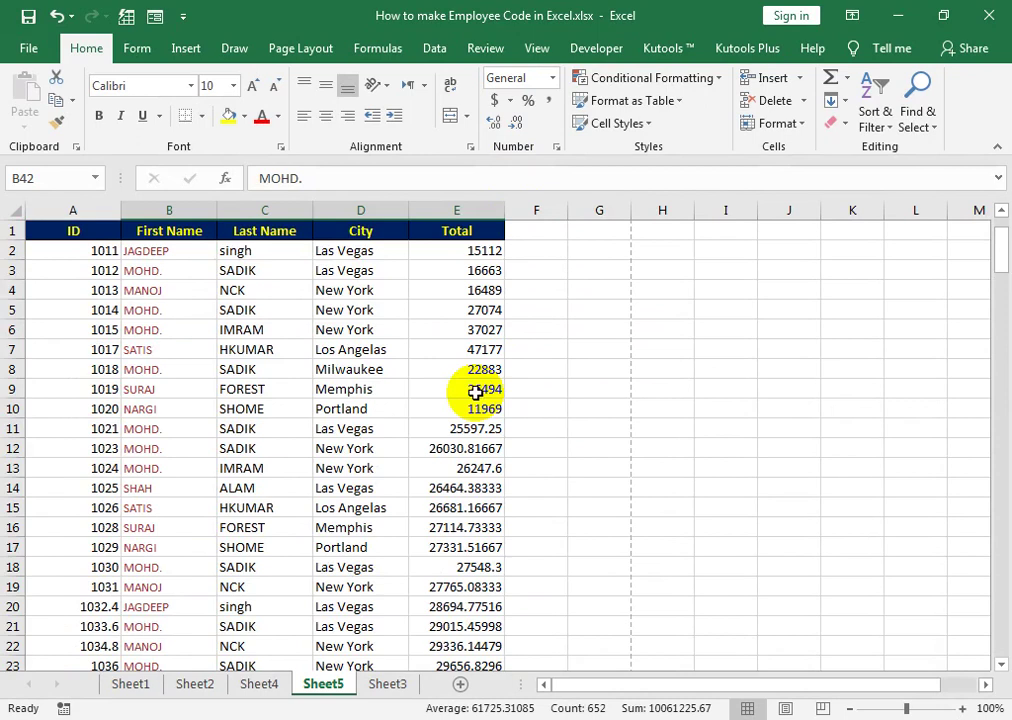
# Step: Insert a blank row above the table headers and make it taller for a title
pyautogui.click(10, 231)
pyautogui.rightClick(10, 231)
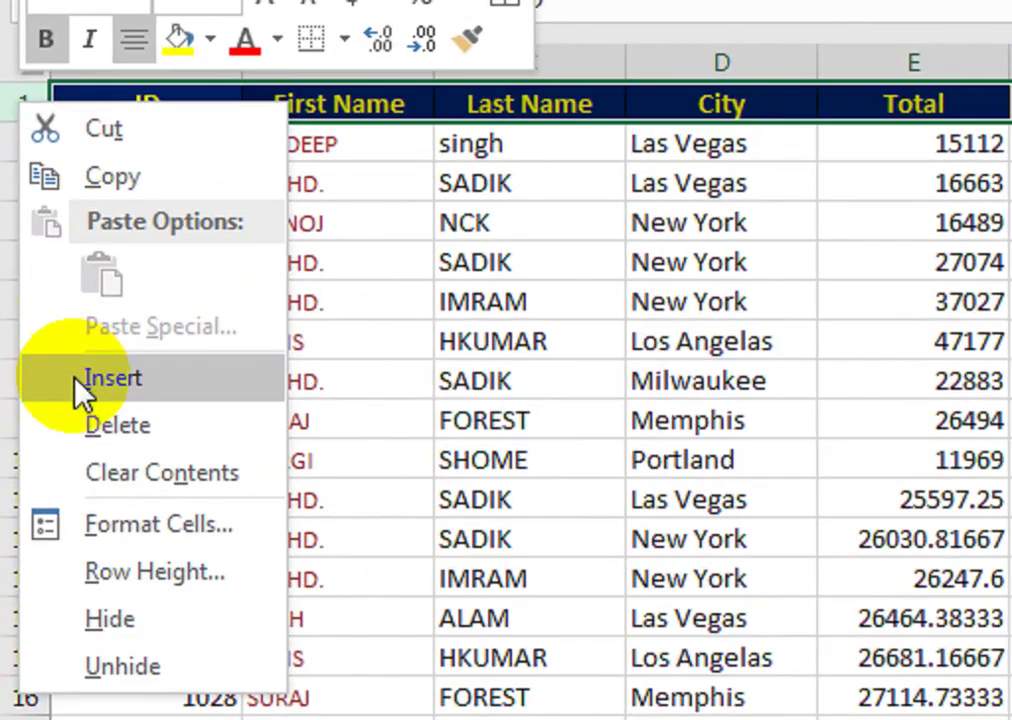
pyautogui.press('Escape')
pyautogui.moveTo(13, 240); pyautogui.dragTo(13, 287)
# Step: Merge and center A1:E1 and enter the title DATABASE
pyautogui.moveTo(57, 246); pyautogui.dragTo(500, 228)
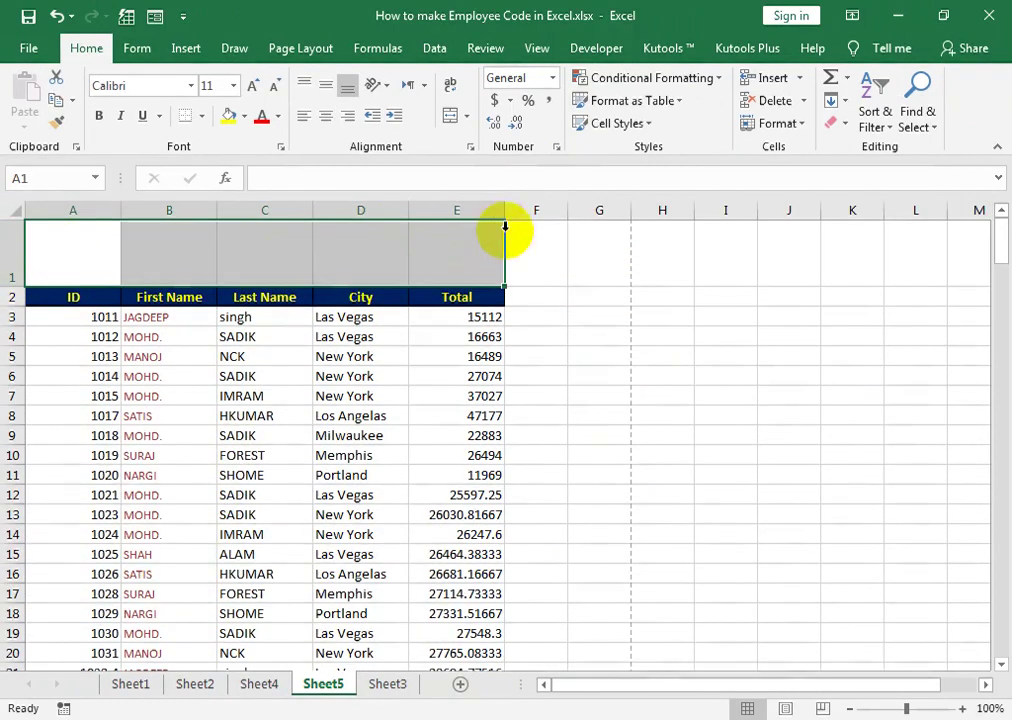
pyautogui.click(450, 117)
pyautogui.write('DATABASE')
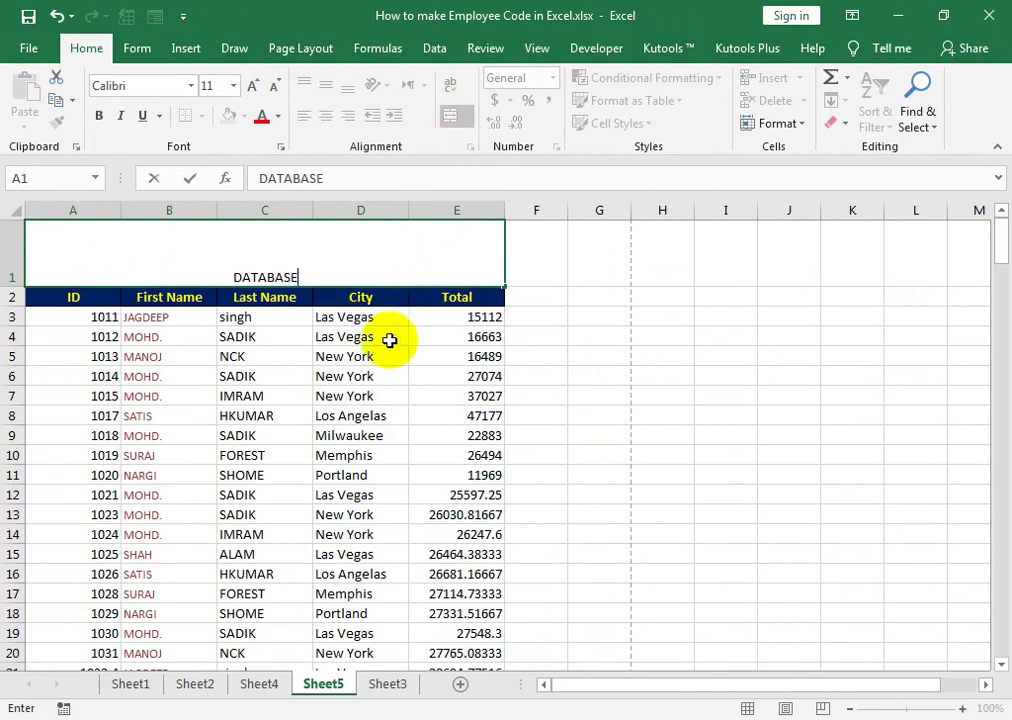
# Step: Format the DATABASE title with middle alignment, bold and font size 28
pyautogui.click(389, 258)
pyautogui.click(329, 86)
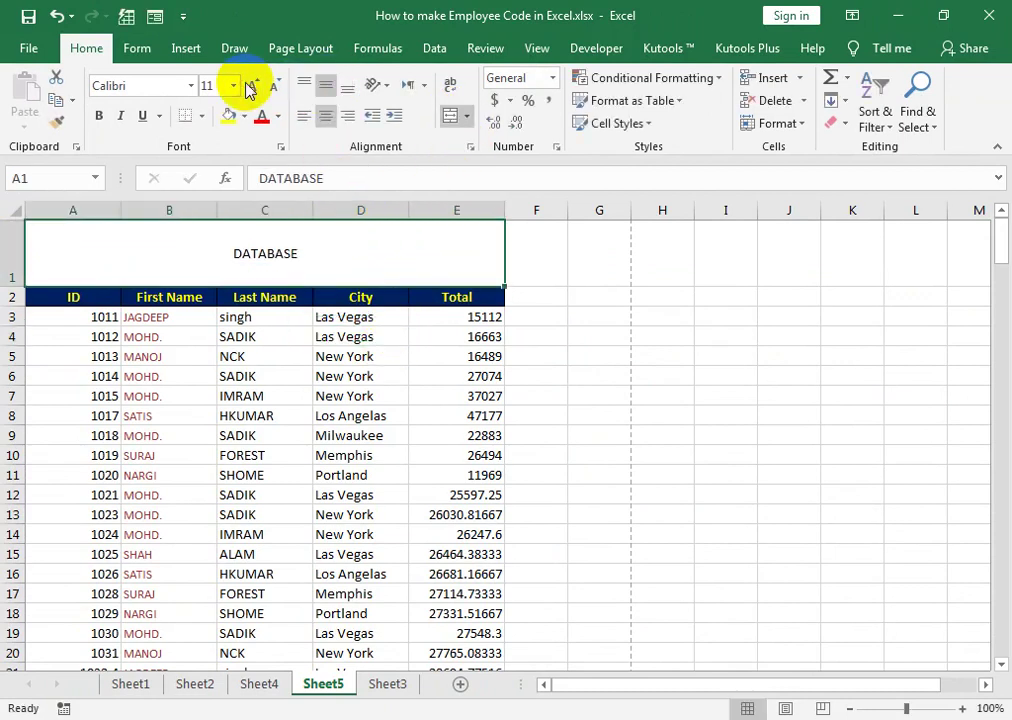
pyautogui.click(99, 116)
pyautogui.click(172, 356)
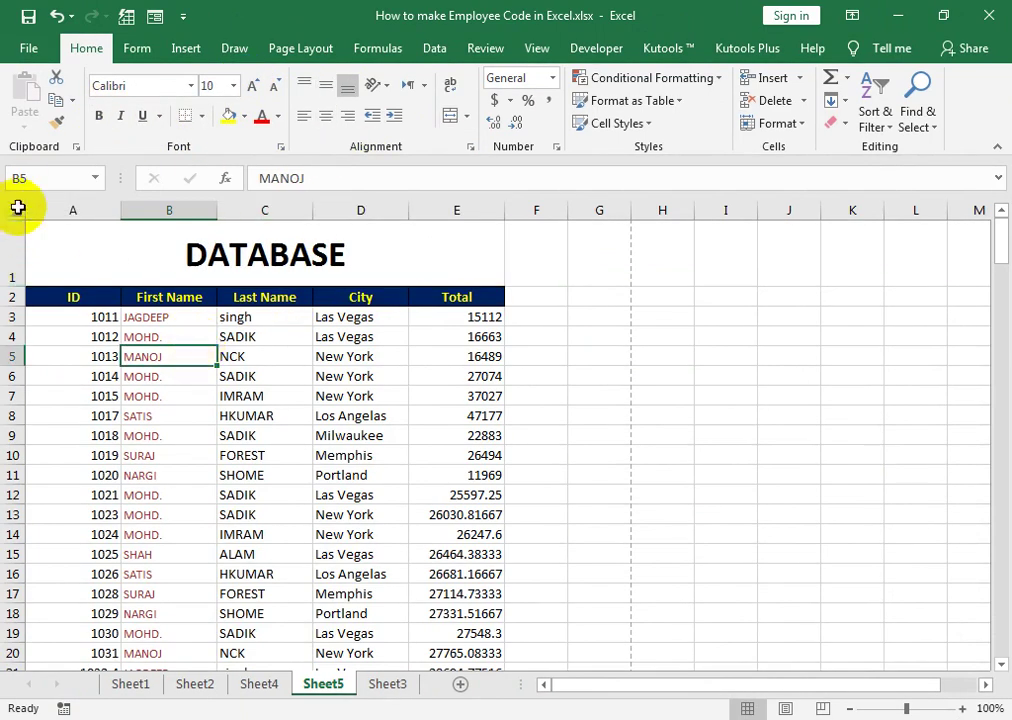
# Step: Set rows $1:$2 to repeat at the top of every printed page and open the print preview
pyautogui.click(77, 242)
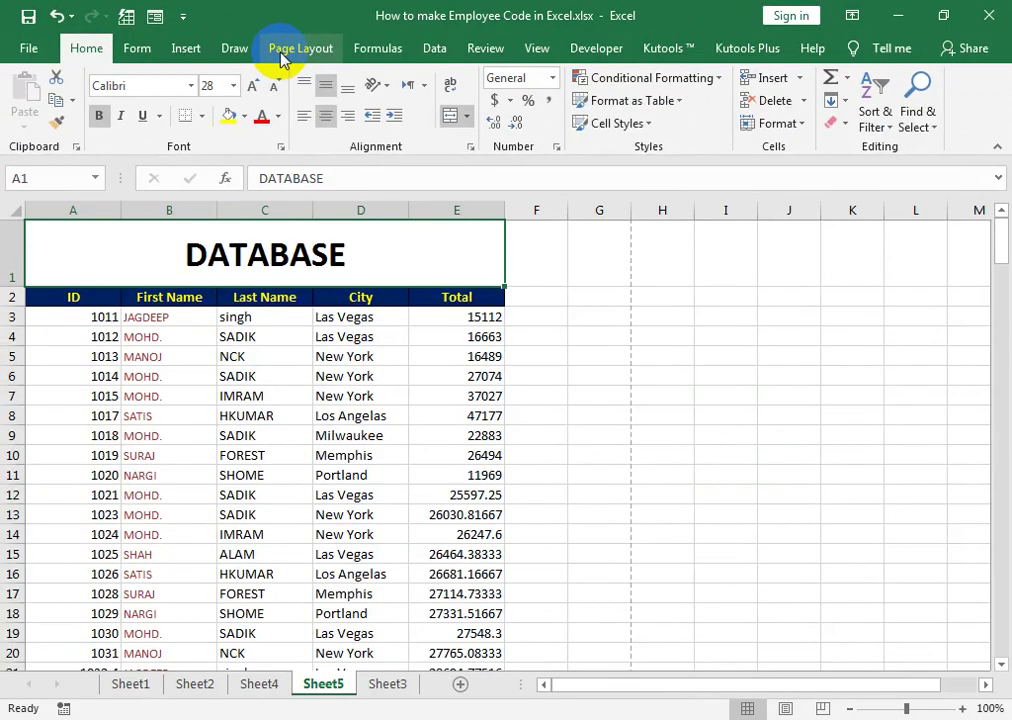
pyautogui.click(508, 108)
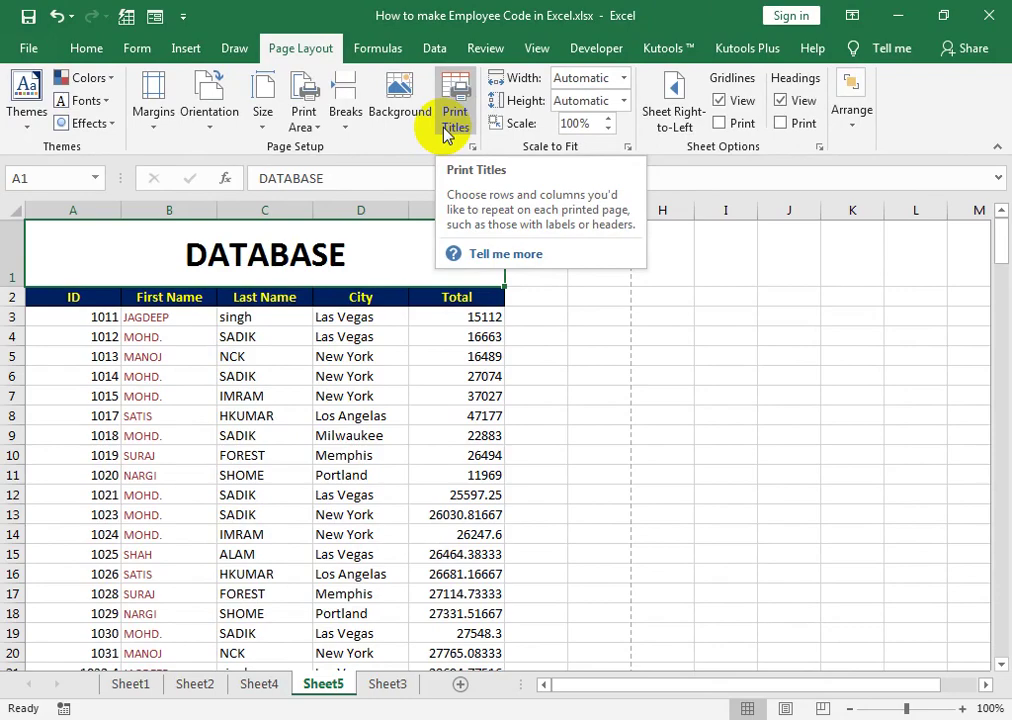
pyautogui.click(450, 125)
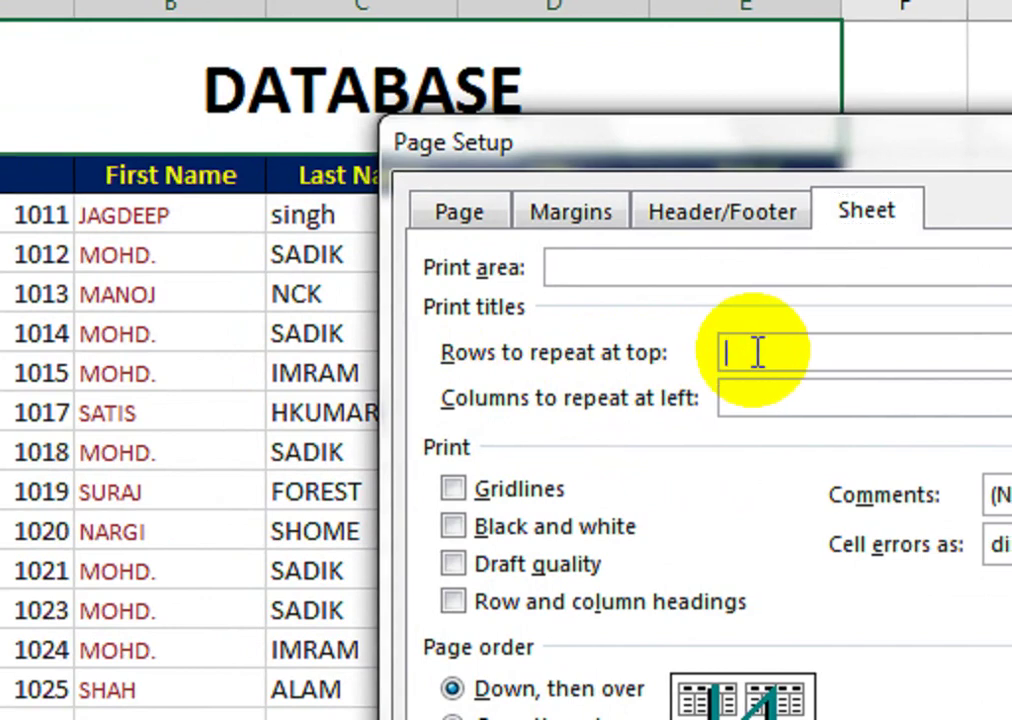
pyautogui.click(756, 357)
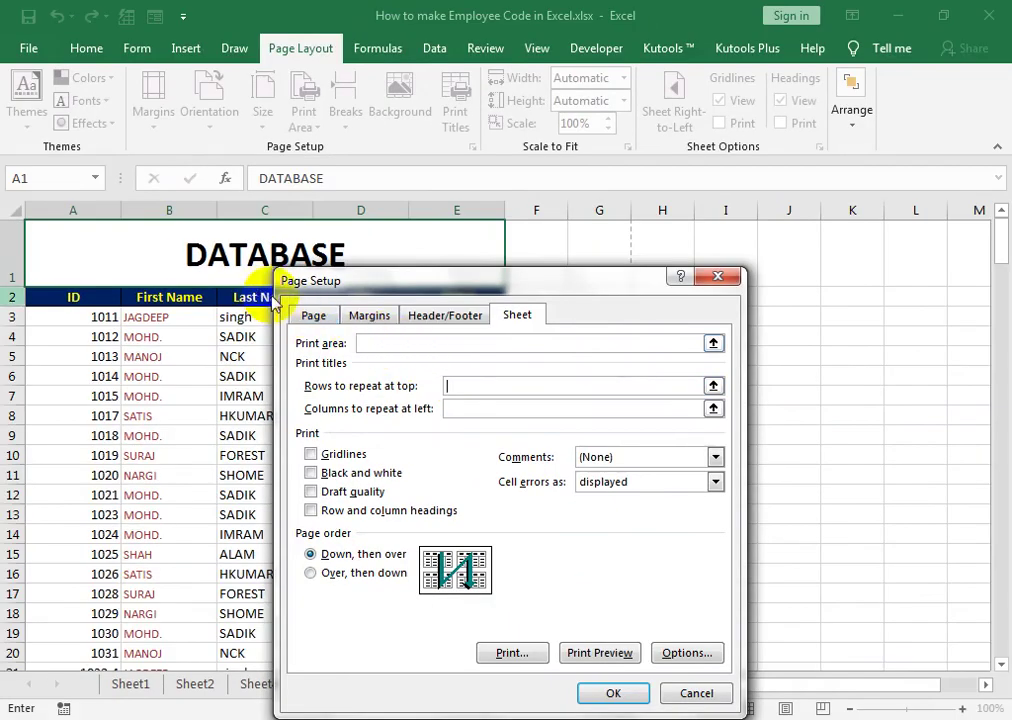
pyautogui.moveTo(307, 273); pyautogui.dragTo(158, 316)
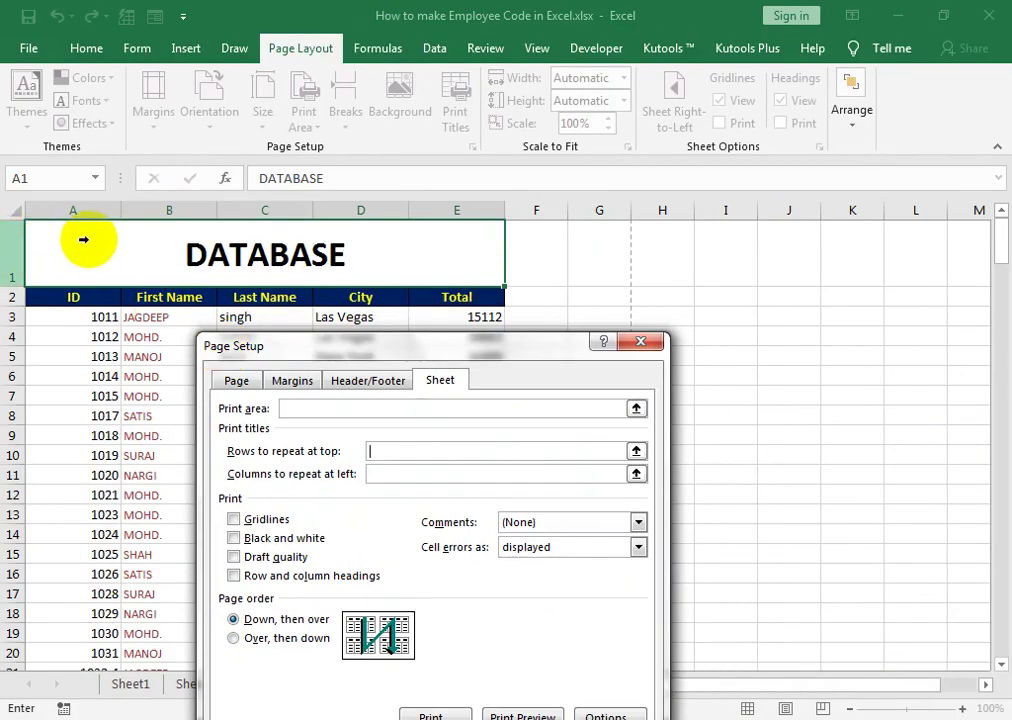
pyautogui.moveTo(11, 243); pyautogui.dragTo(55, 286)
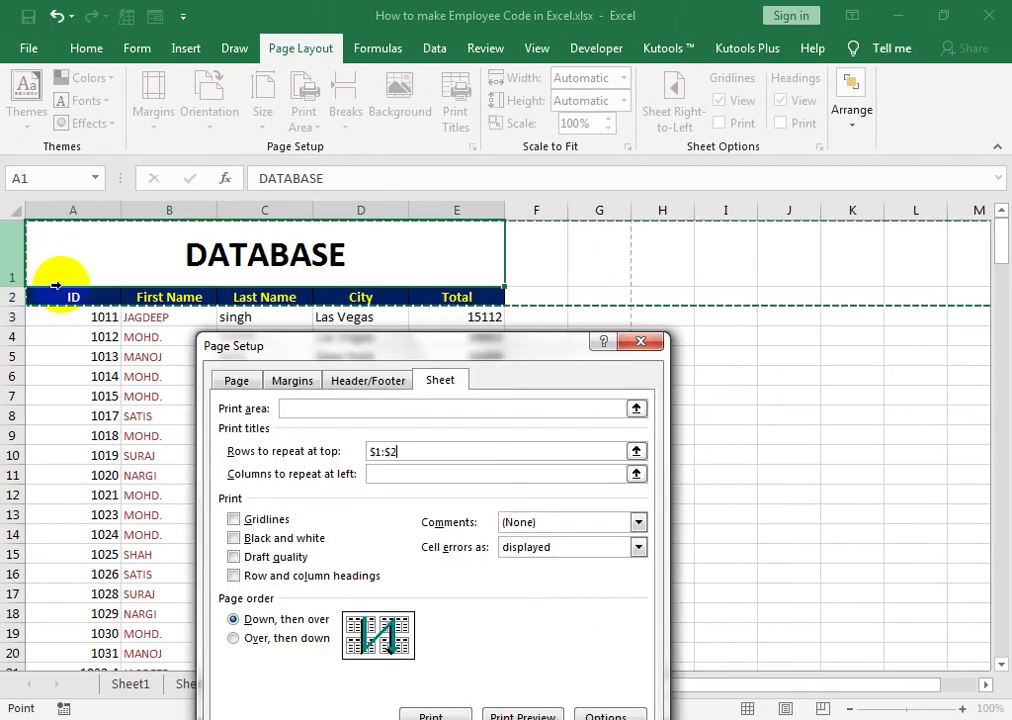
pyautogui.moveTo(225, 355); pyautogui.dragTo(228, 273)
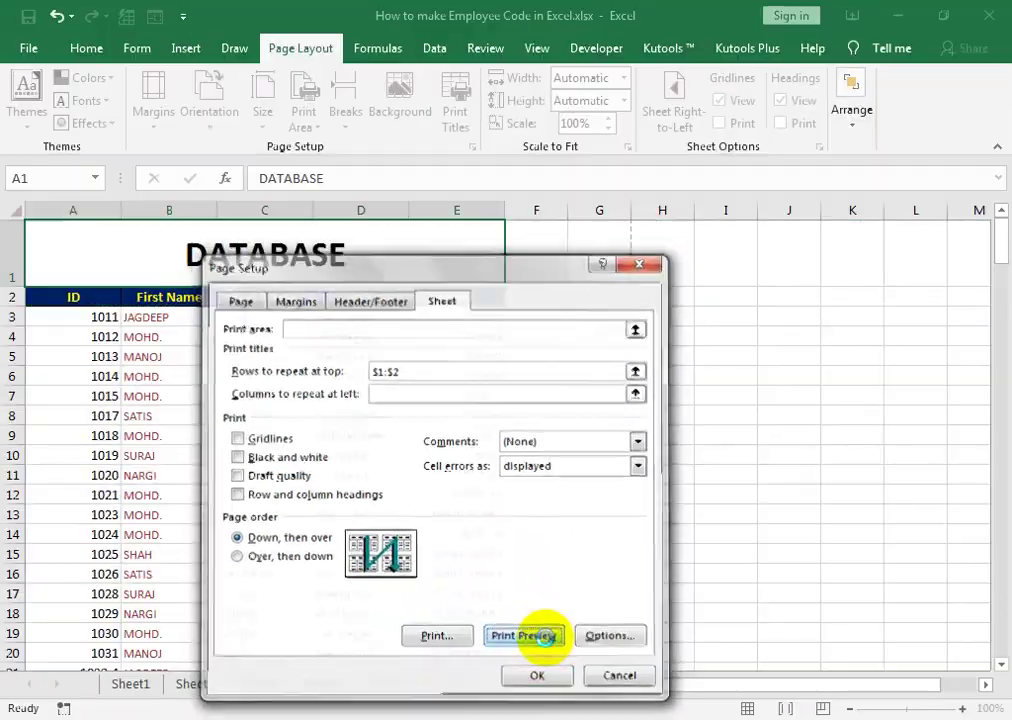
pyautogui.click(548, 641)
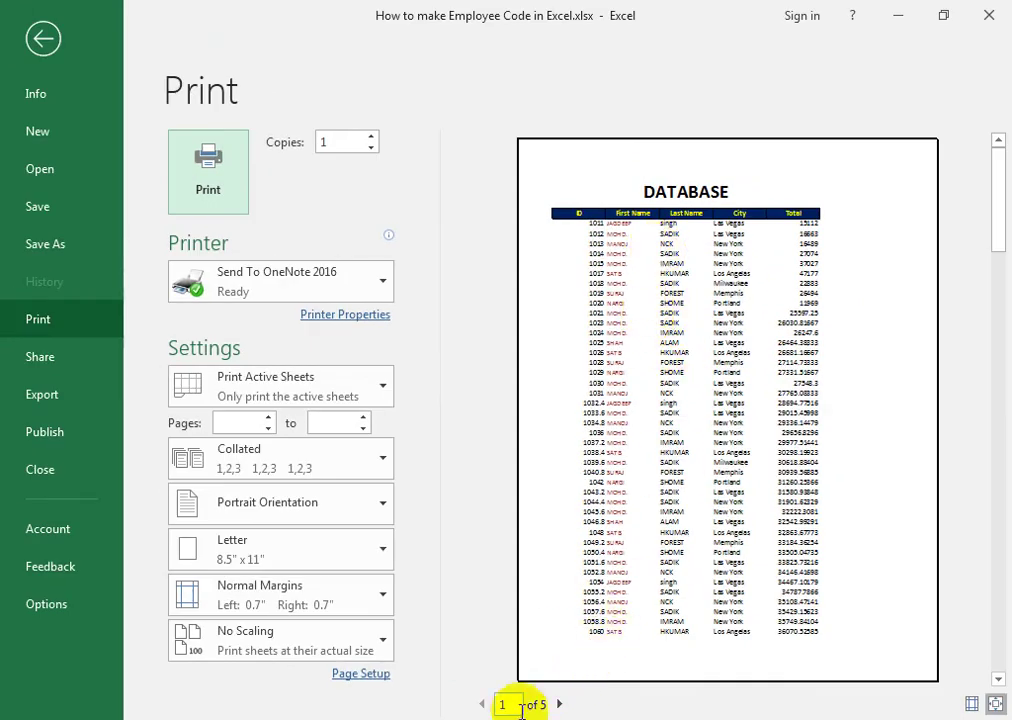
# Step: Page through the print preview to page 4 to check the repeated title rows, and return to the sheet
pyautogui.click(560, 705)
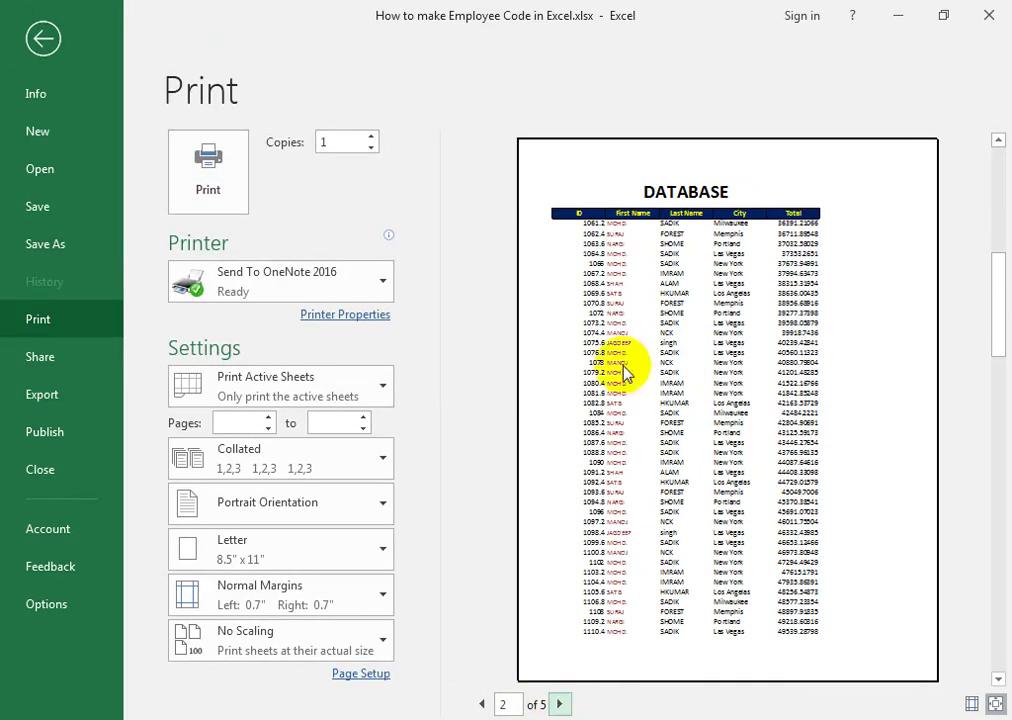
pyautogui.click(560, 705)
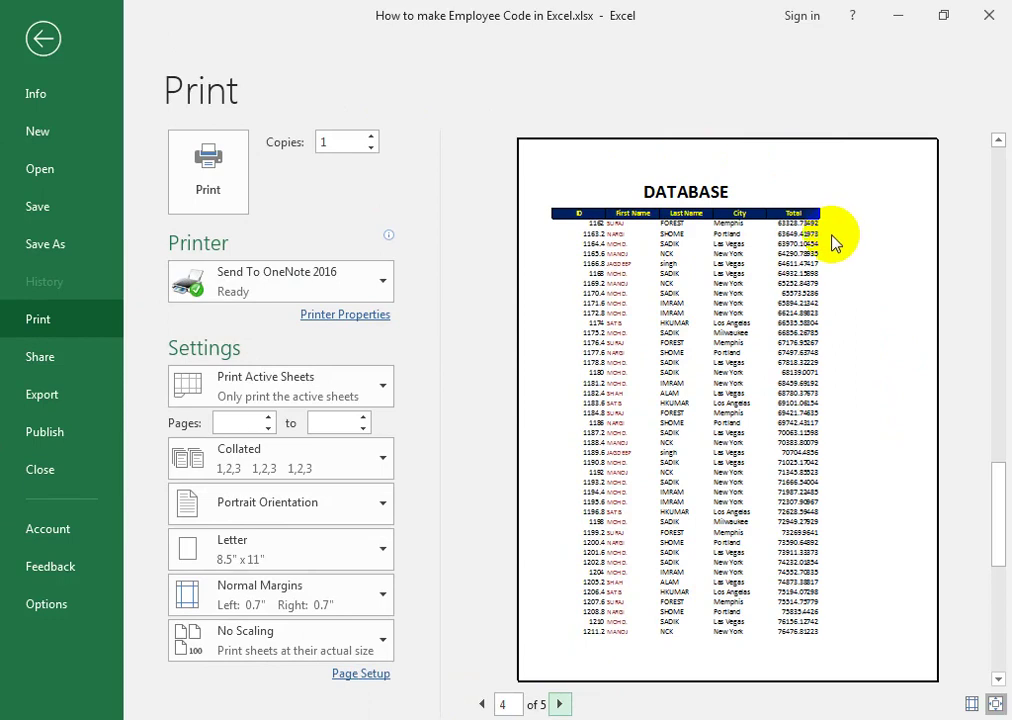
pyautogui.click(45, 38)
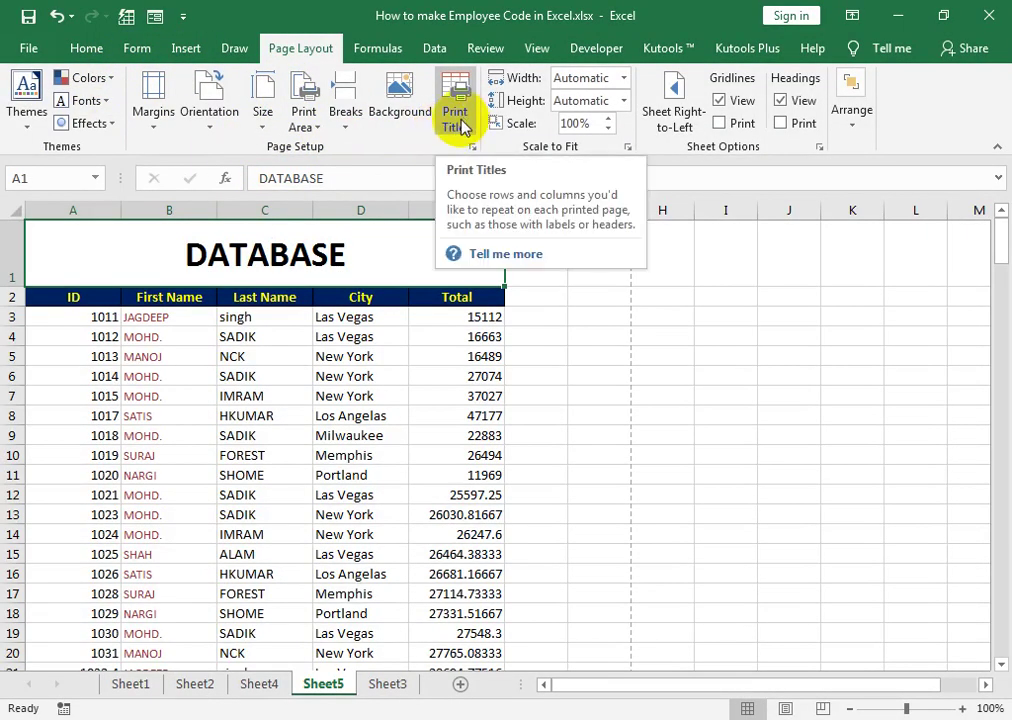
# Step: Switch the sheet to Page Layout view and go to the footer area of the first page
pyautogui.click(536, 47)
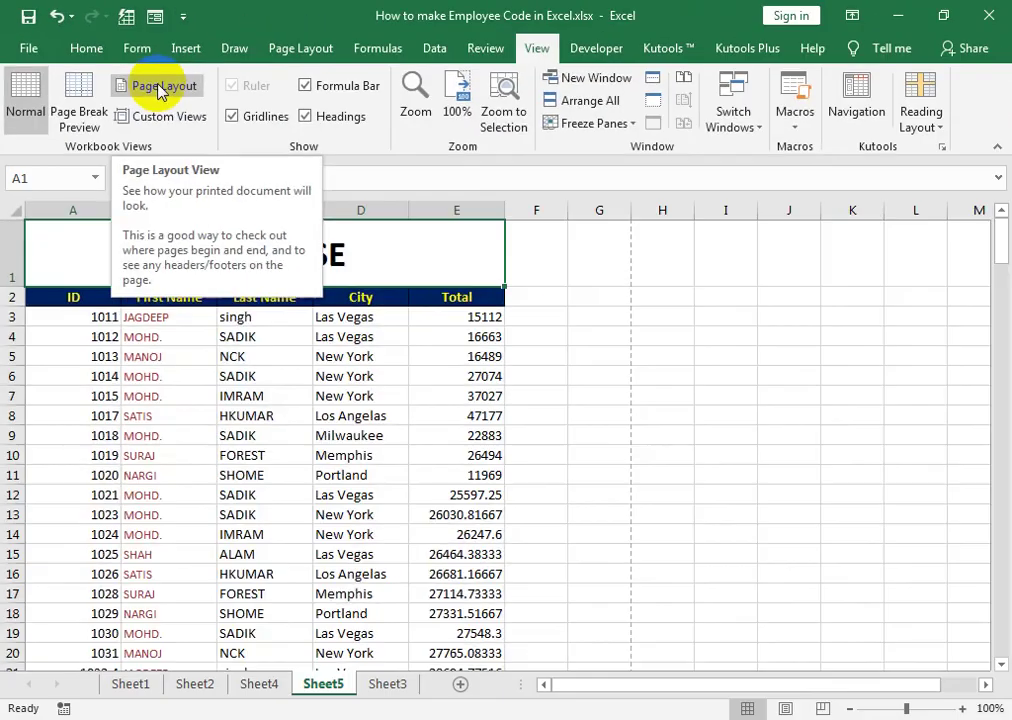
pyautogui.click(161, 88)
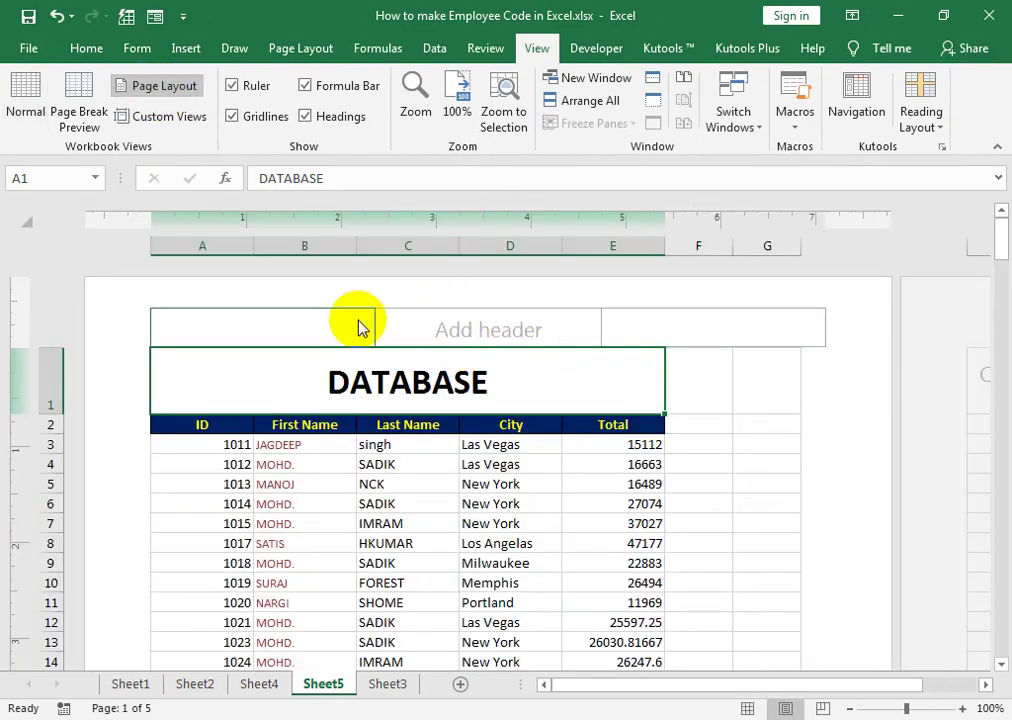
pyautogui.scroll(-11, 436, 409)
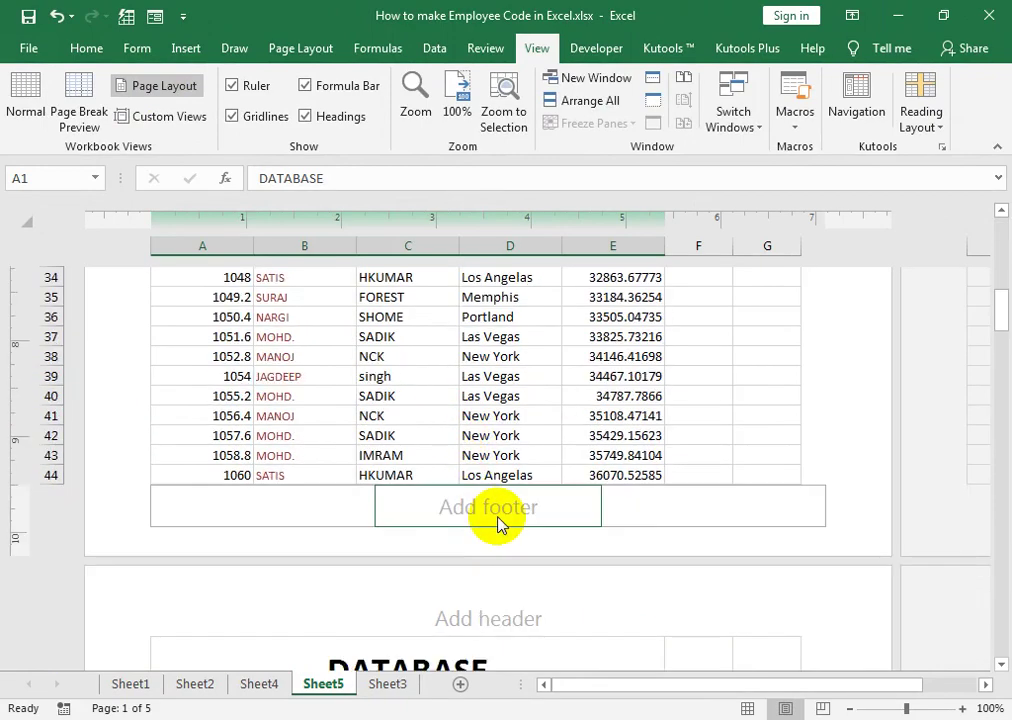
# Step: Insert the automatic page number element in the center footer section of the first page
pyautogui.scroll(11, 500, 525)
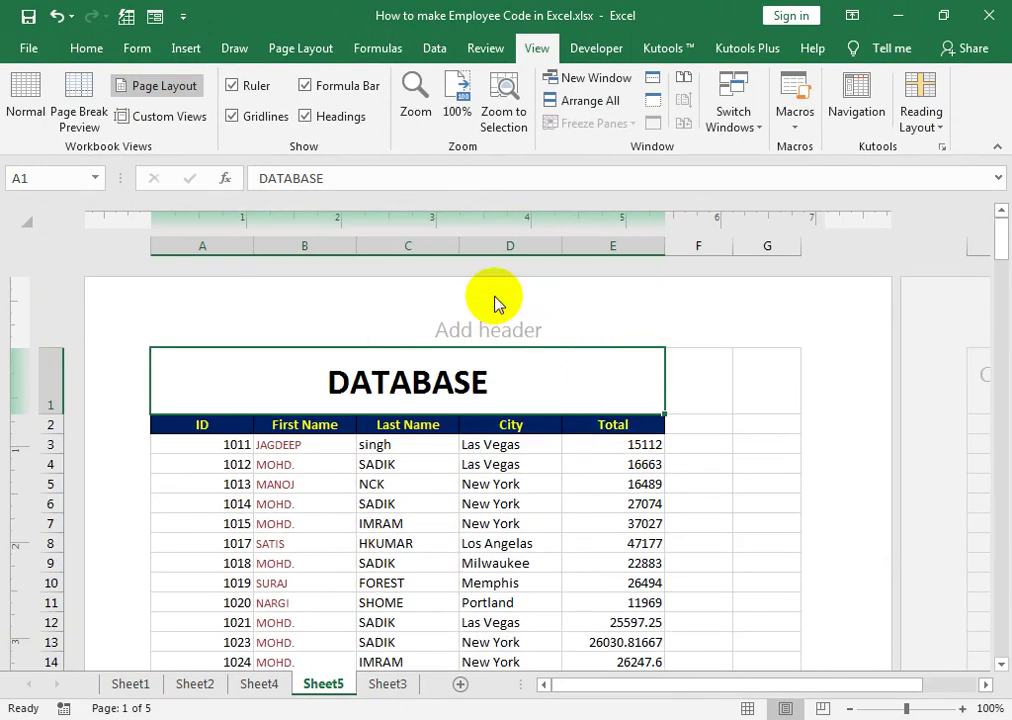
pyautogui.click(491, 325)
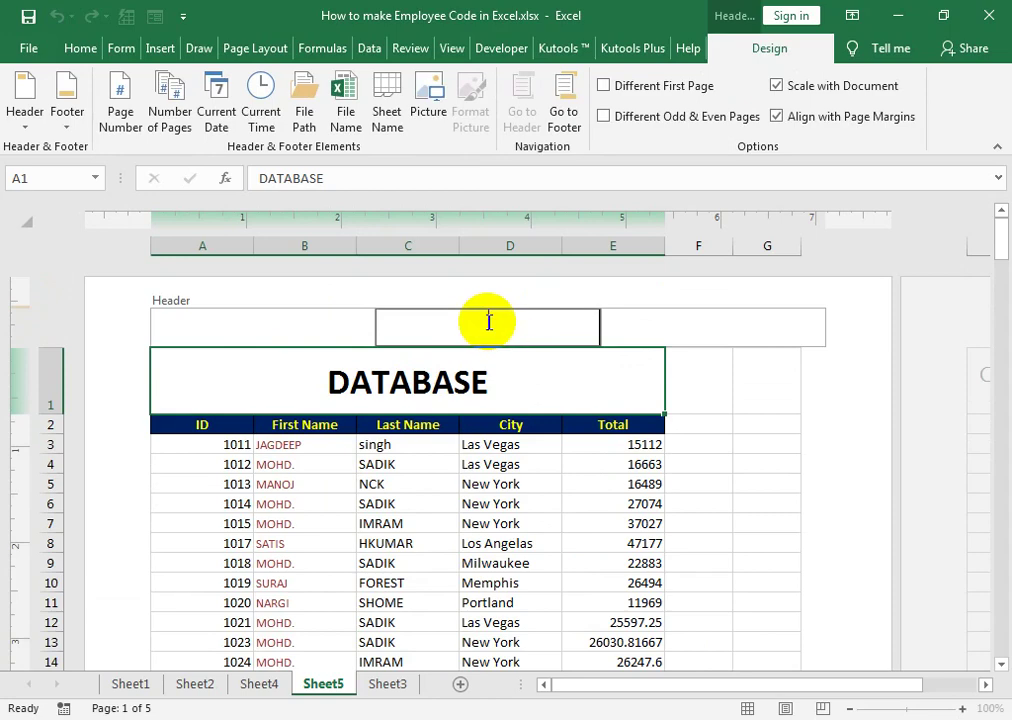
pyautogui.moveTo(1003, 244); pyautogui.dragTo(998, 310)
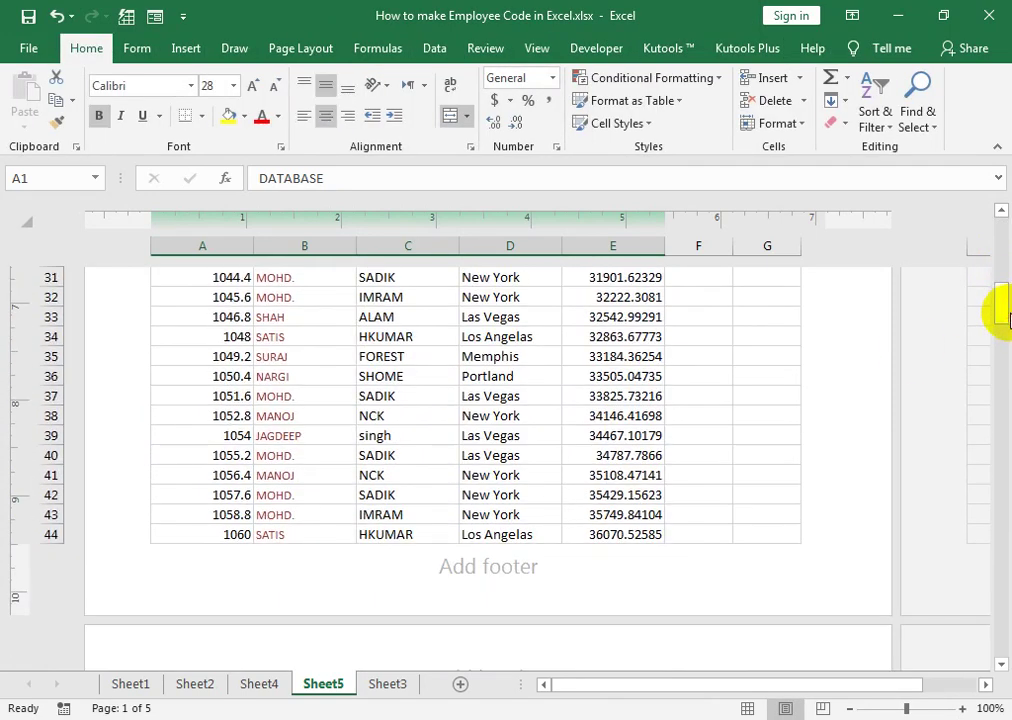
pyautogui.click(497, 585)
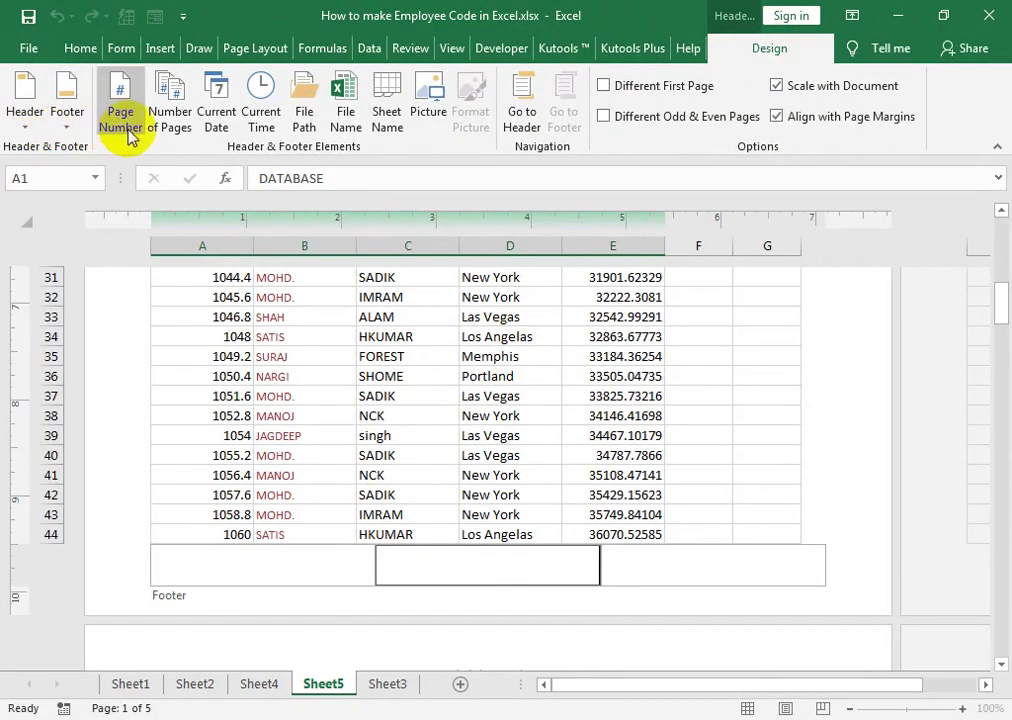
pyautogui.click(112, 128)
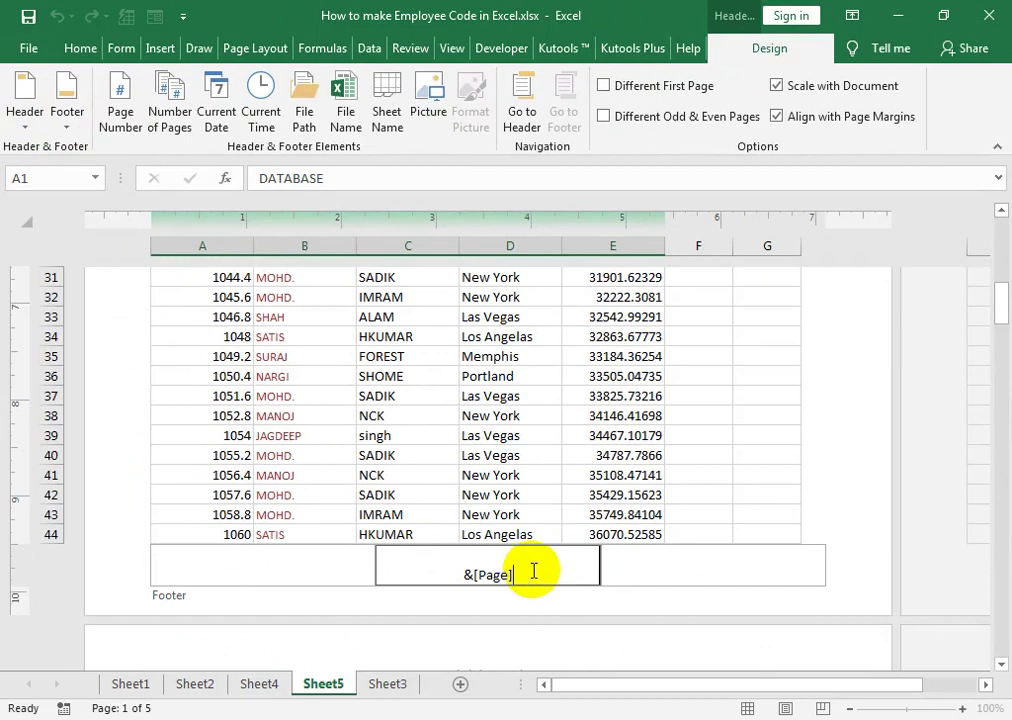
# Step: Format the footer's page number code in bold at font size 18
pyautogui.moveTo(530, 572); pyautogui.dragTo(464, 580)
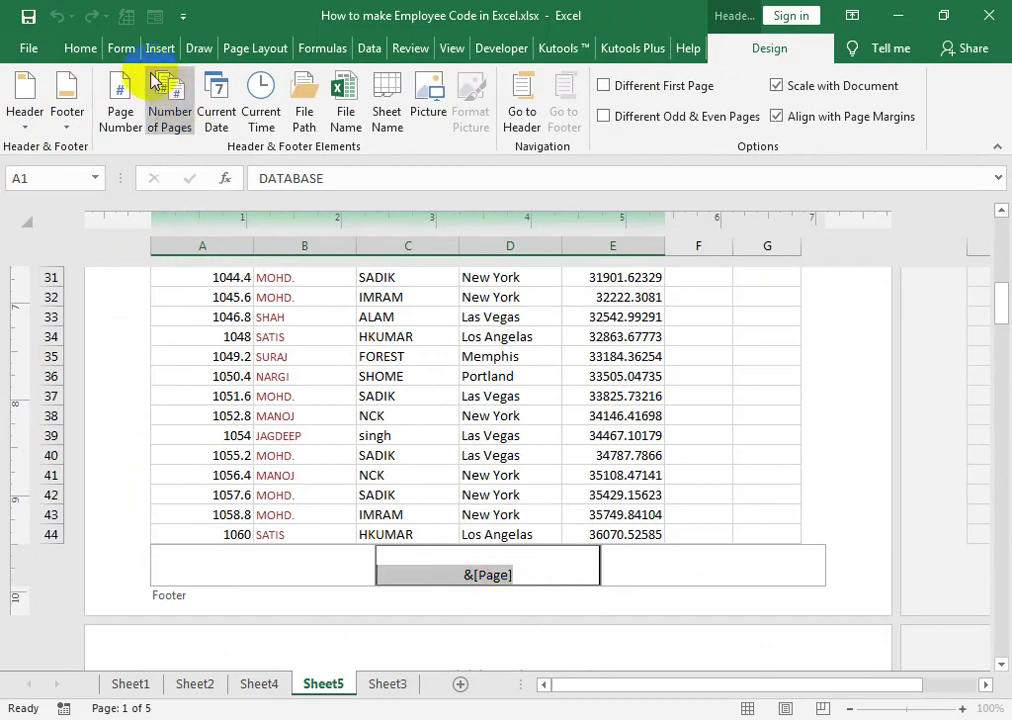
pyautogui.click(80, 48)
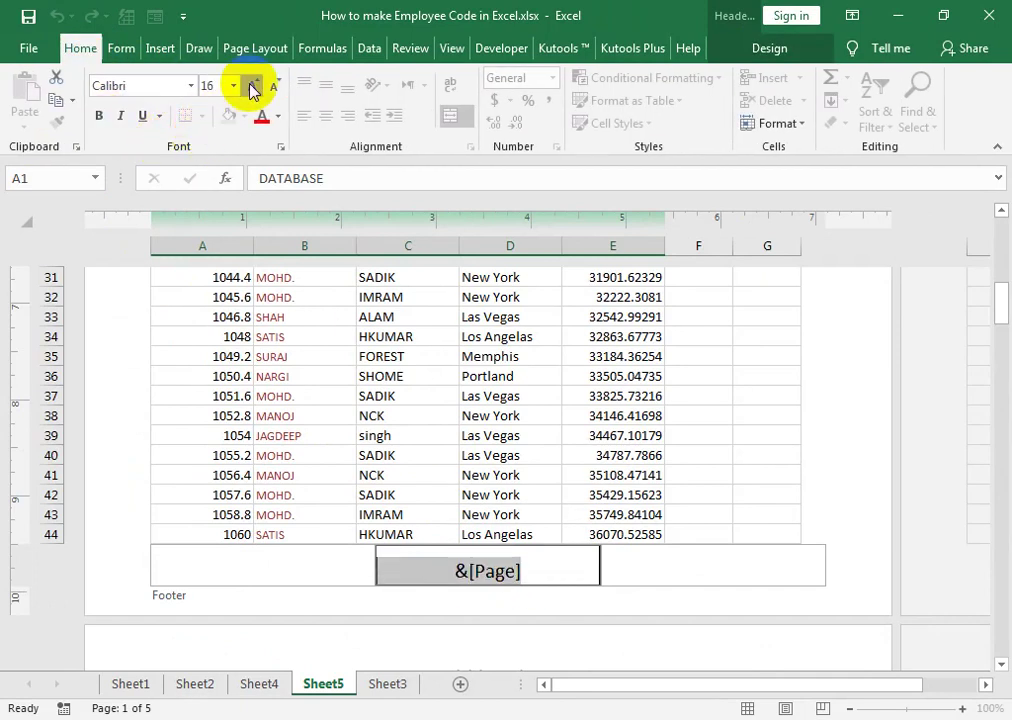
pyautogui.click(253, 87)
pyautogui.click(99, 115)
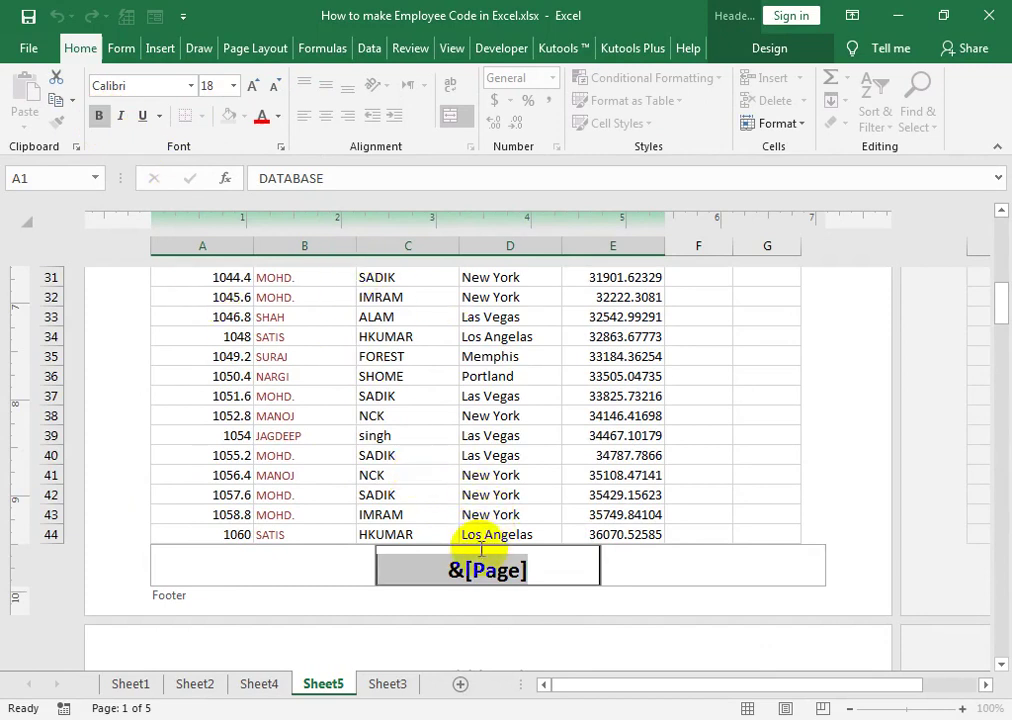
# Step: Return the sheet to Normal view
pyautogui.moveTo(1000, 300); pyautogui.dragTo(1005, 208)
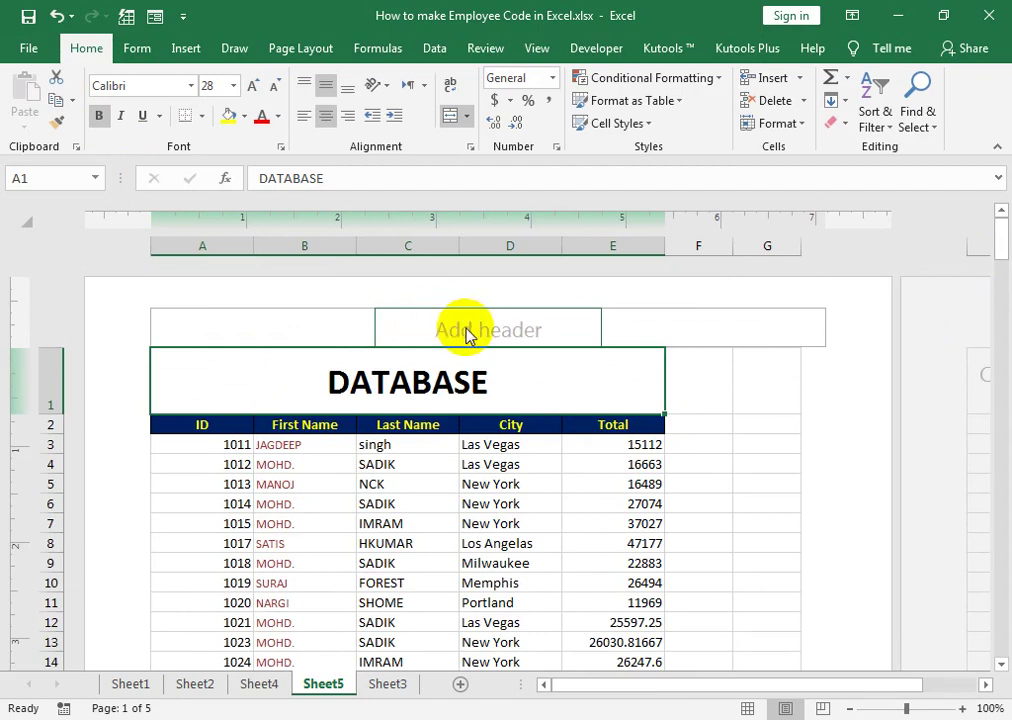
pyautogui.click(549, 56)
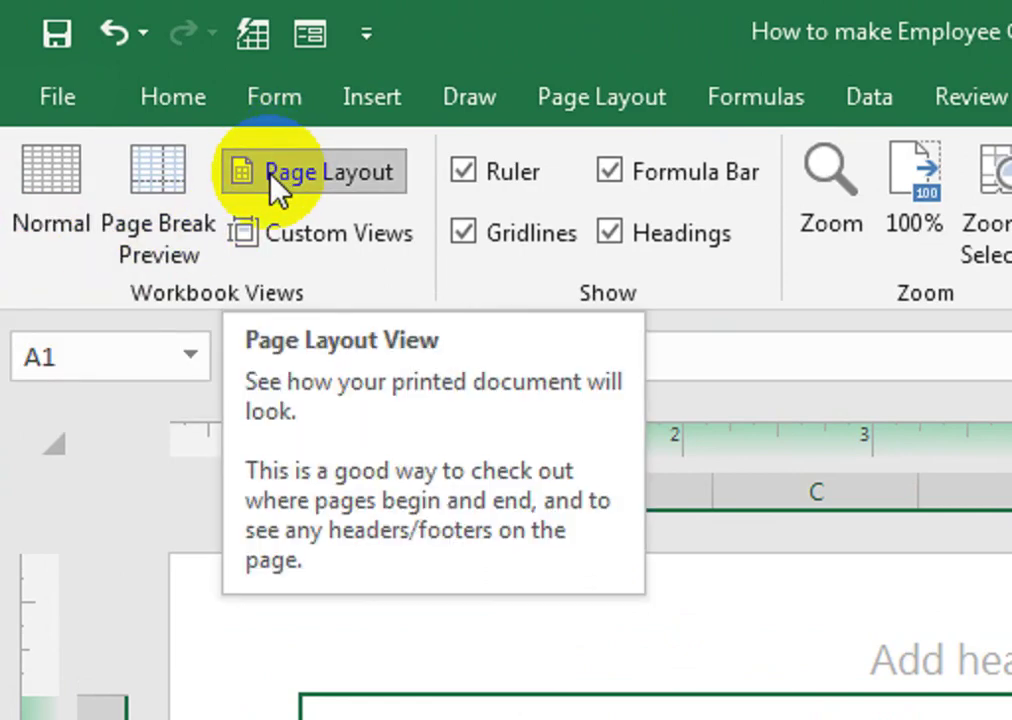
pyautogui.click(34, 226)
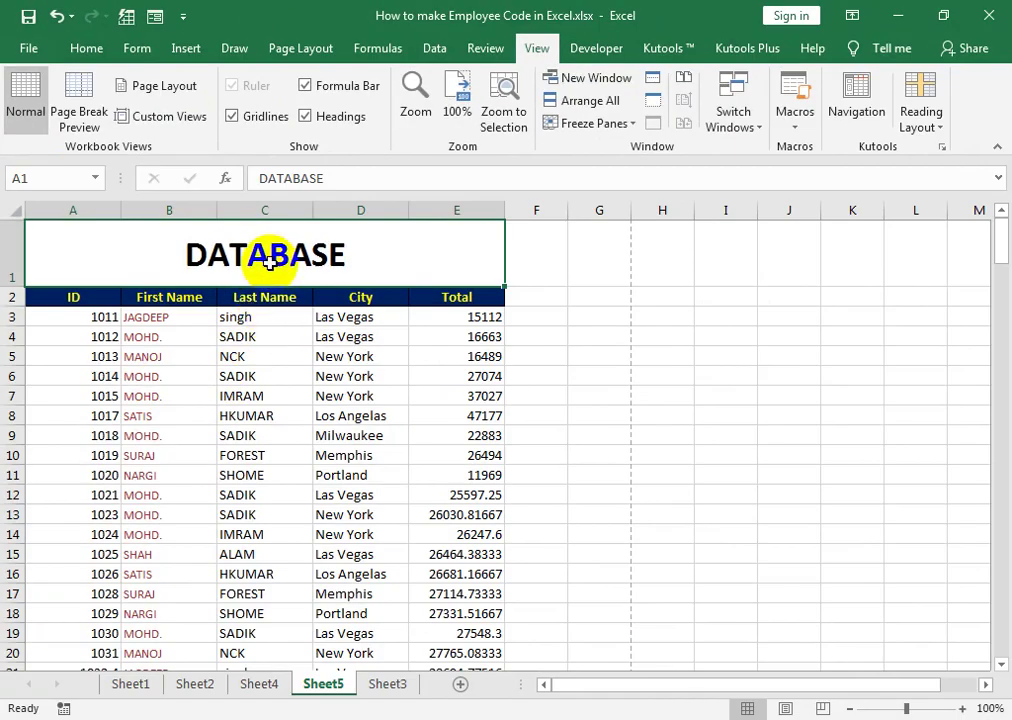
# Step: Open the print preview, page through to page 4 to check the footer page numbers, and return to the sheet
pyautogui.click(28, 48)
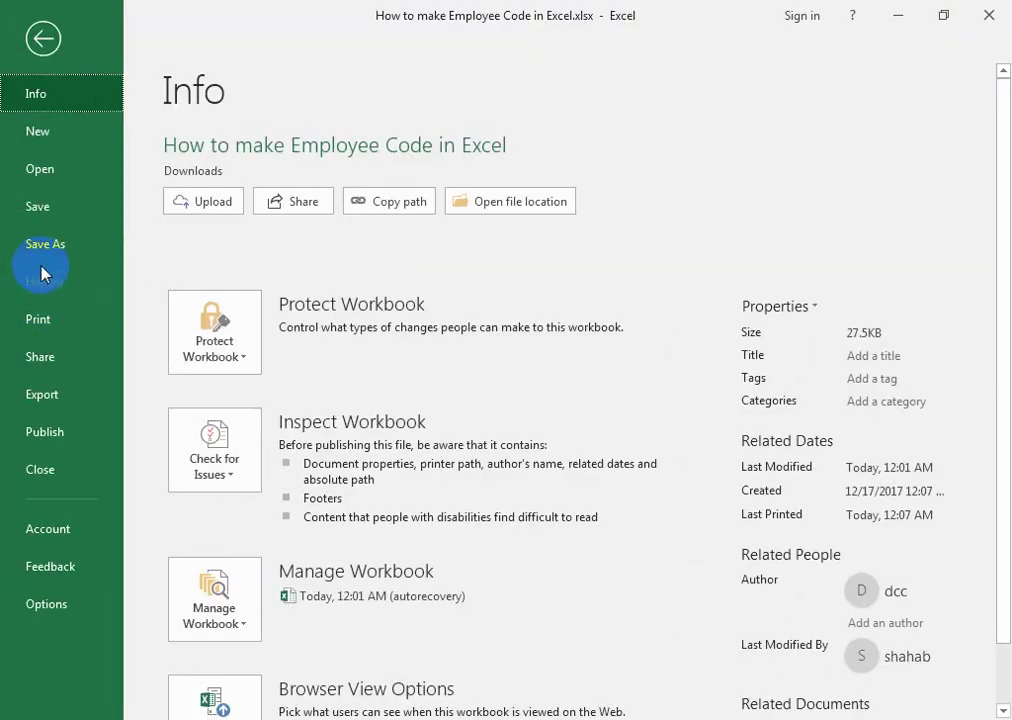
pyautogui.click(52, 325)
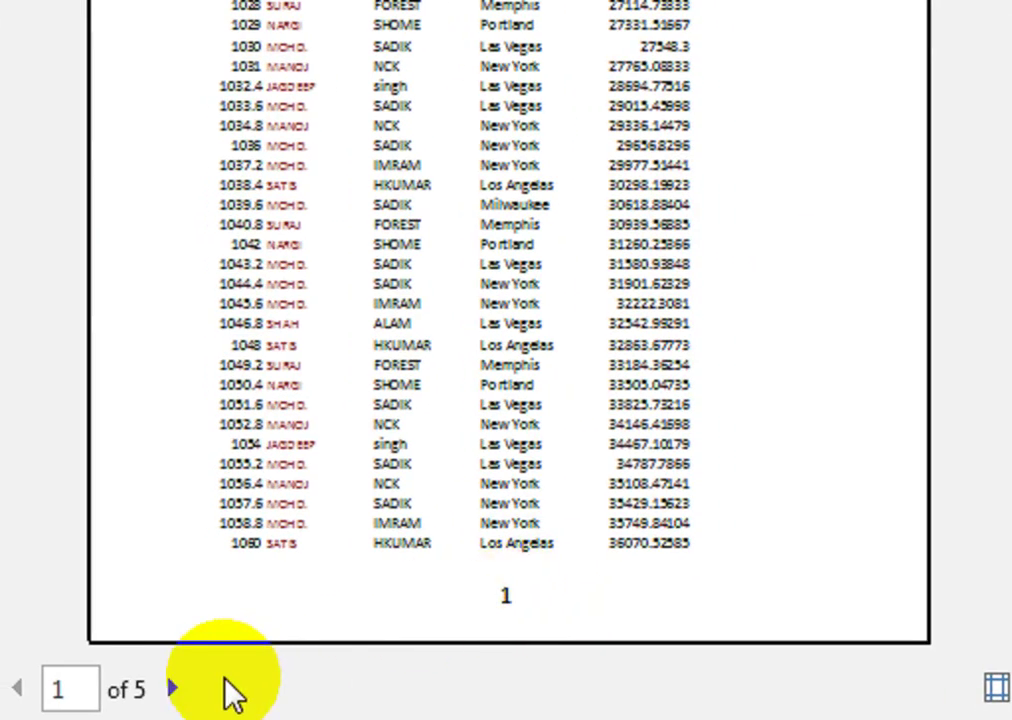
pyautogui.click(172, 688)
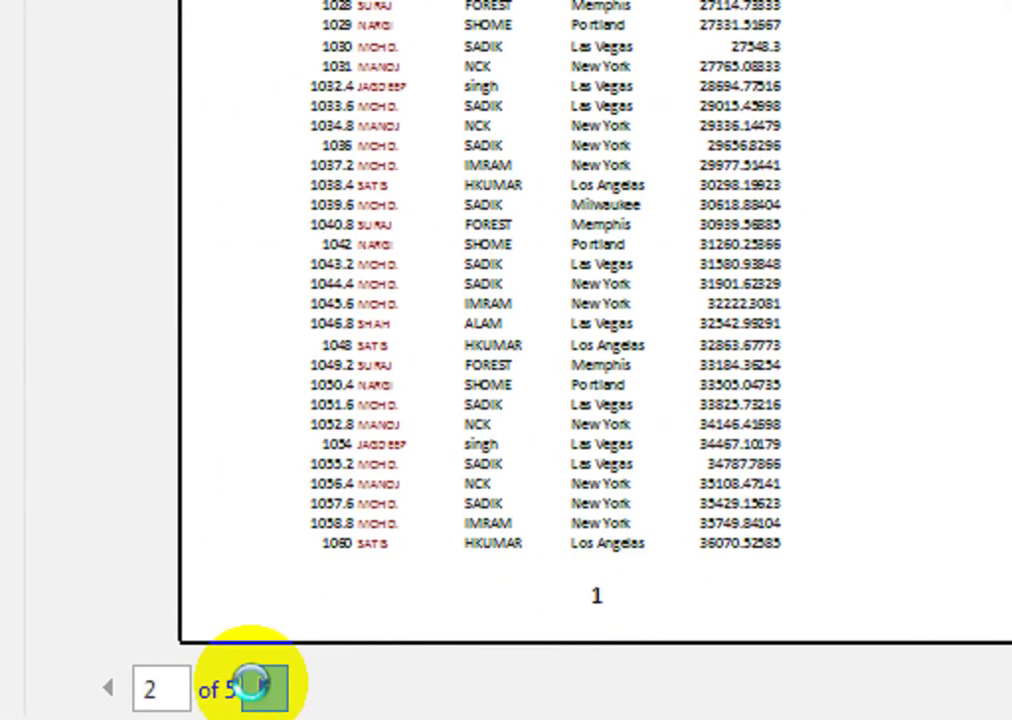
pyautogui.click(172, 688)
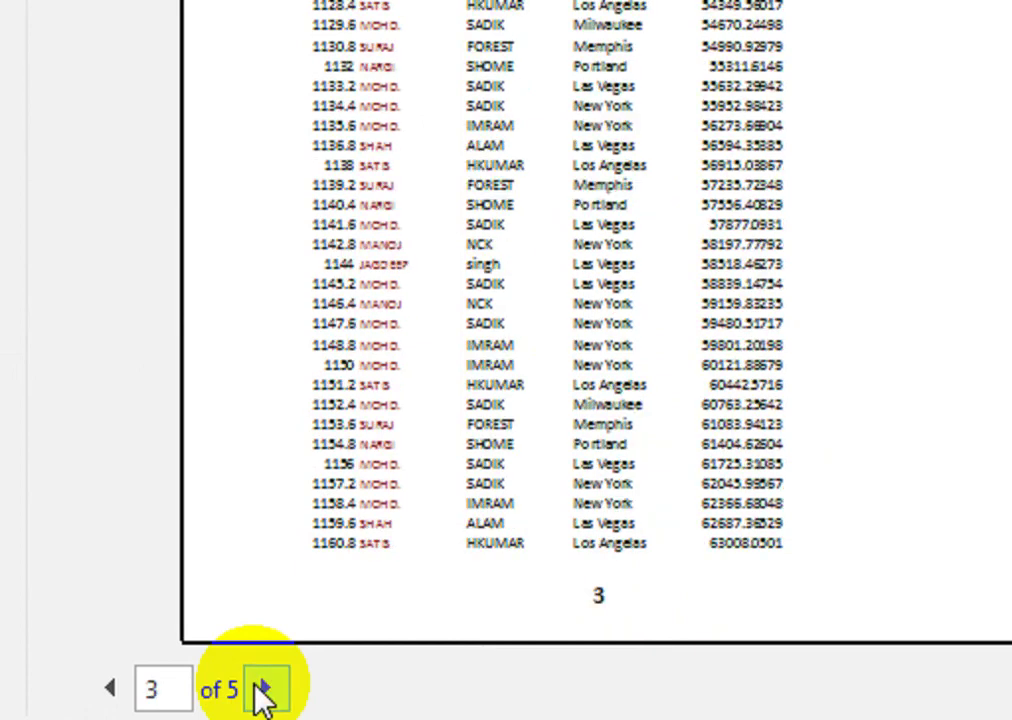
pyautogui.click(262, 690)
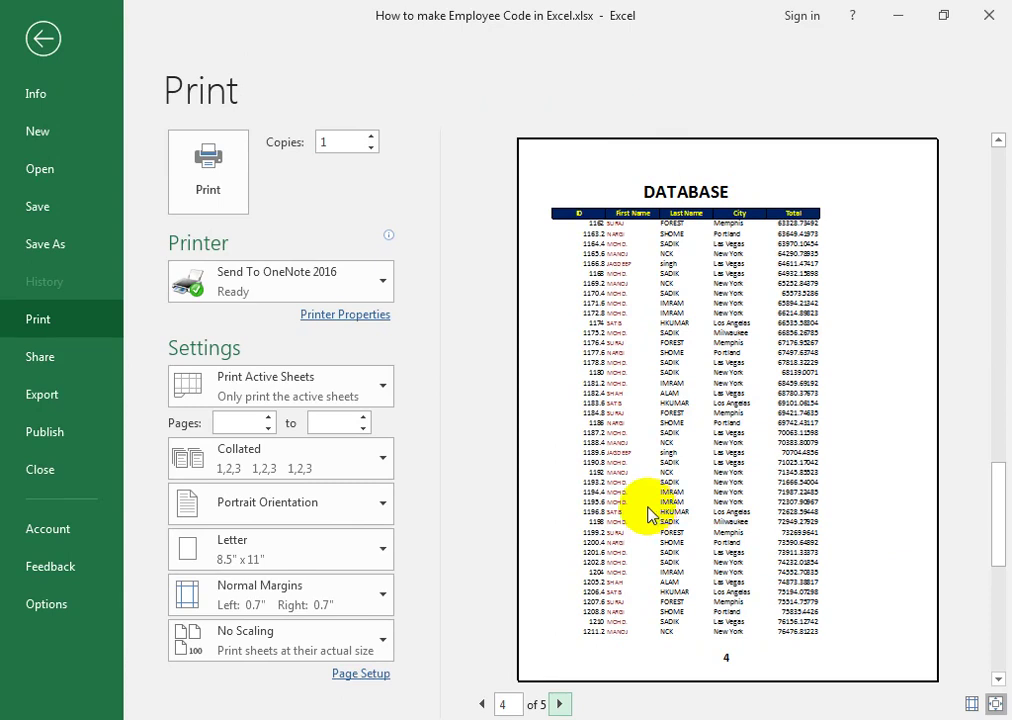
pyautogui.click(43, 40)
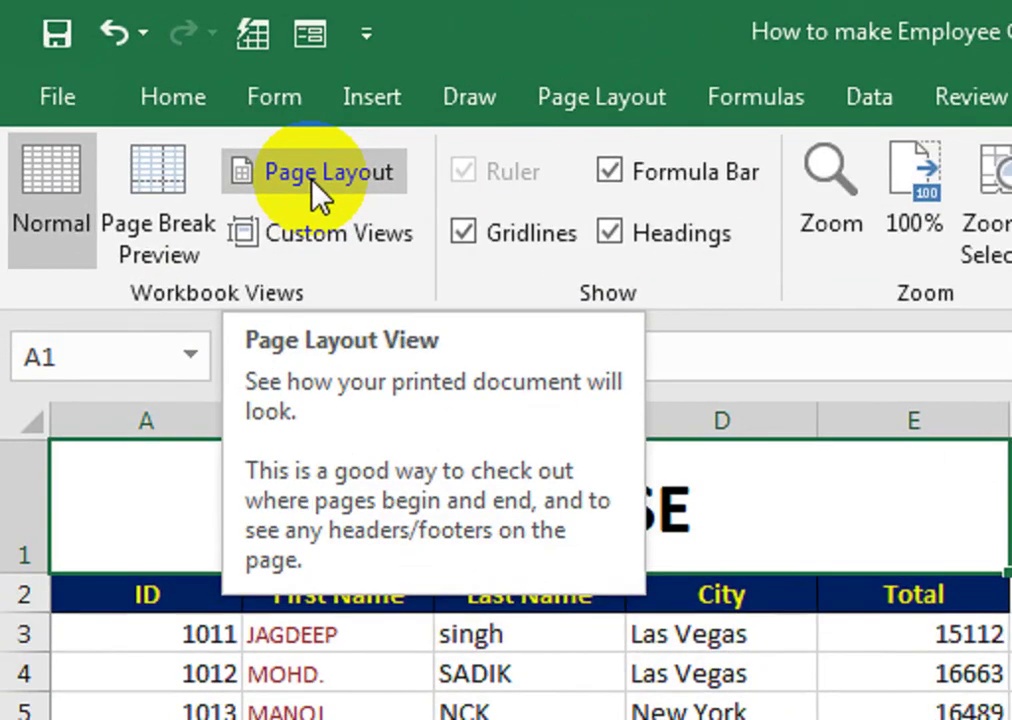
# Step: Switch to Page Layout view and enter SHAHAB COMPNY in bold in the center header section
pyautogui.click(313, 185)
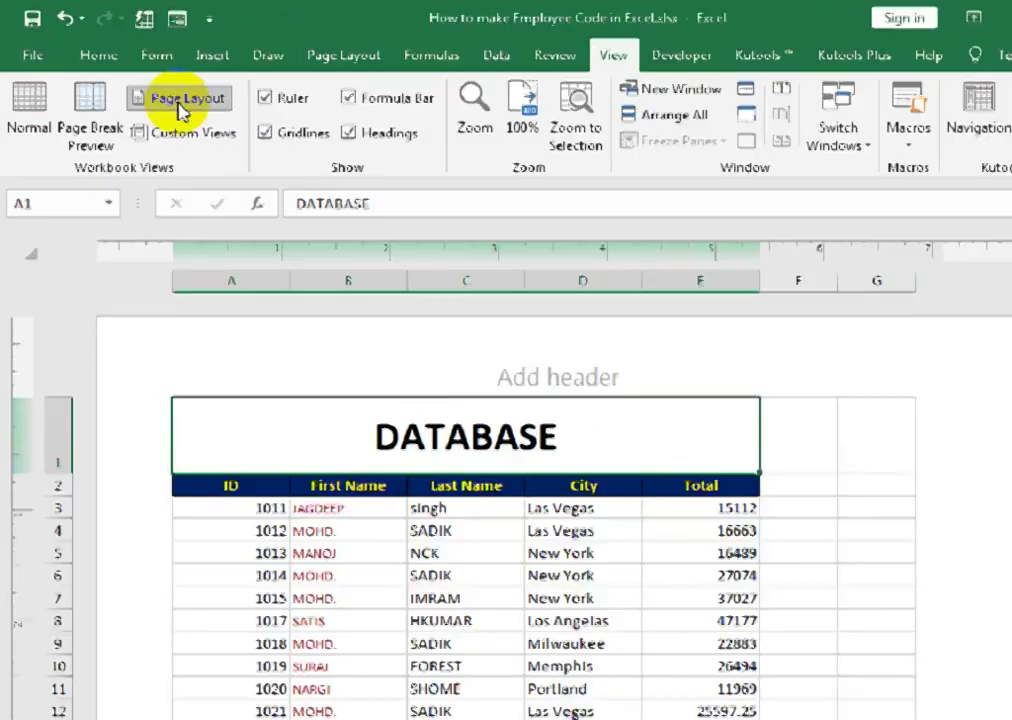
pyautogui.click(498, 327)
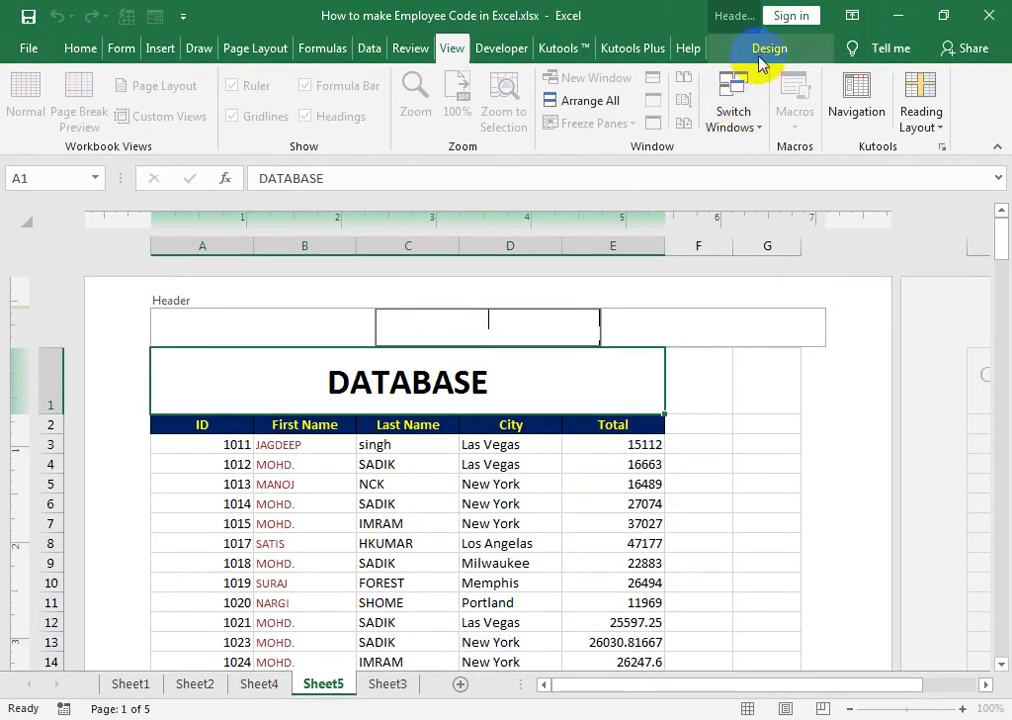
pyautogui.write('SHAHAB COMPNY')
pyautogui.moveTo(542, 319); pyautogui.dragTo(428, 320)
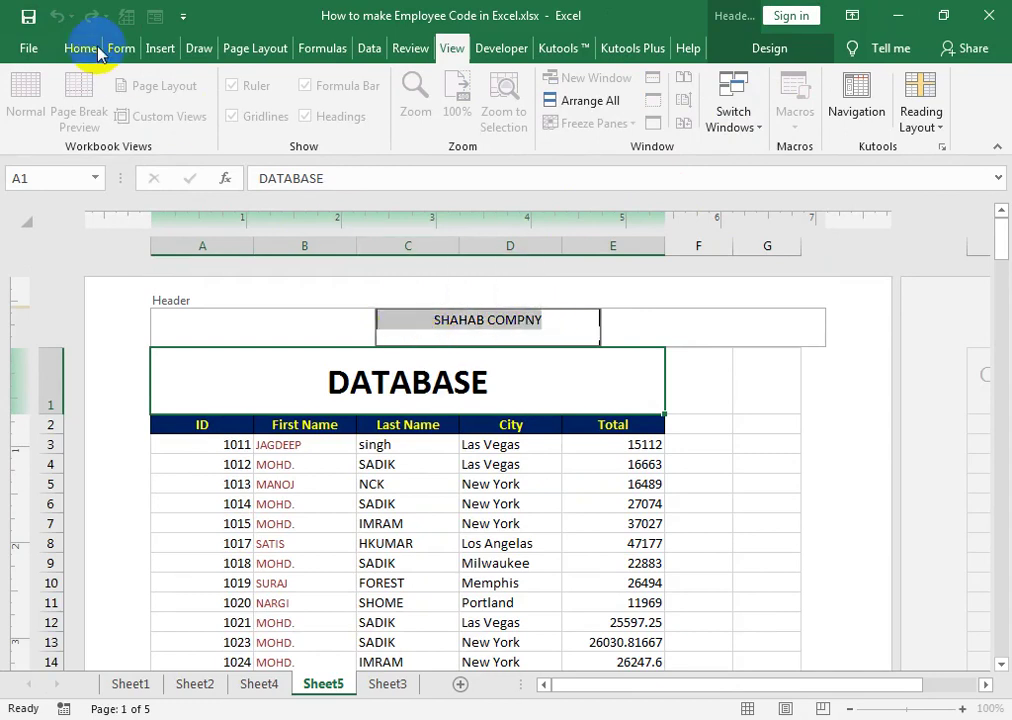
pyautogui.click(98, 53)
pyautogui.click(98, 116)
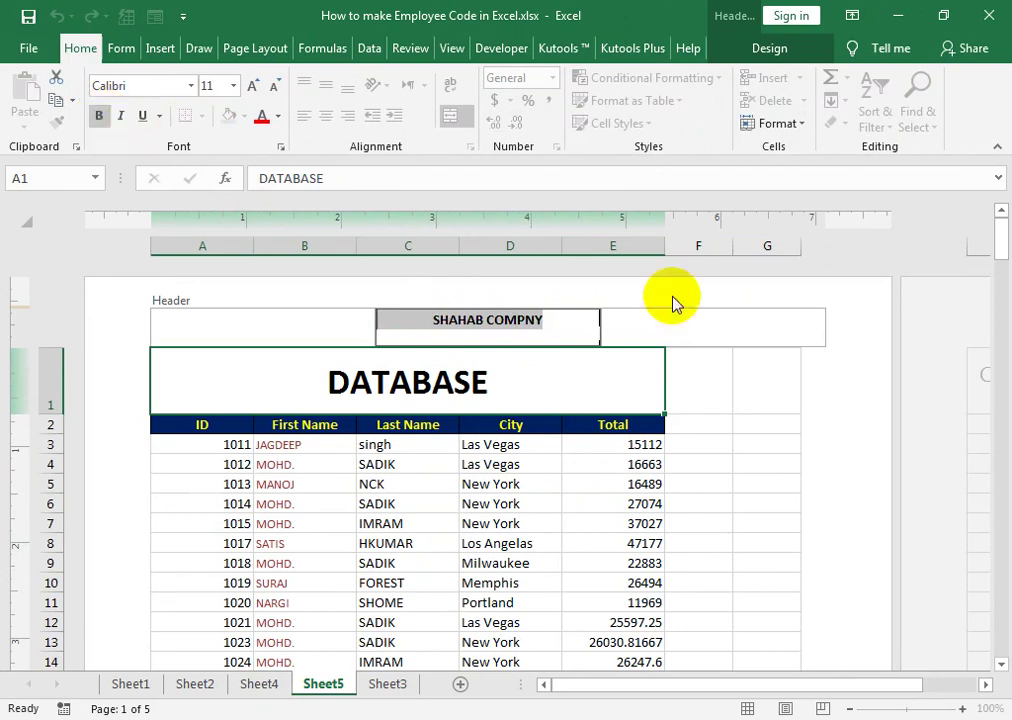
# Step: Insert the current date in the left header section and the current time in the right header section
pyautogui.click(770, 50)
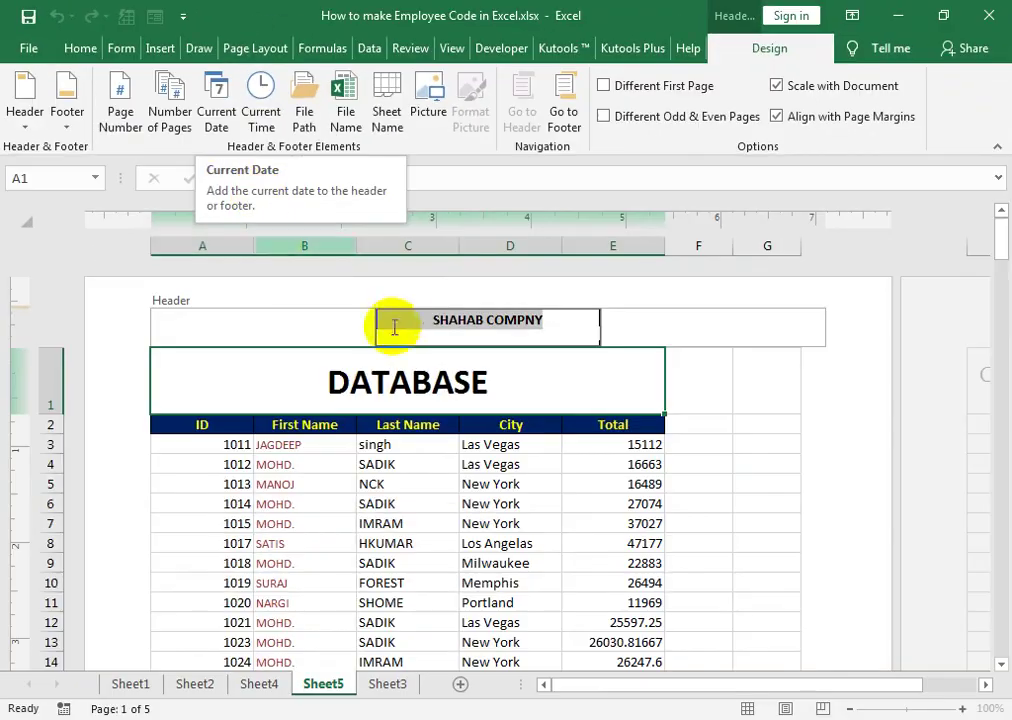
pyautogui.click(323, 327)
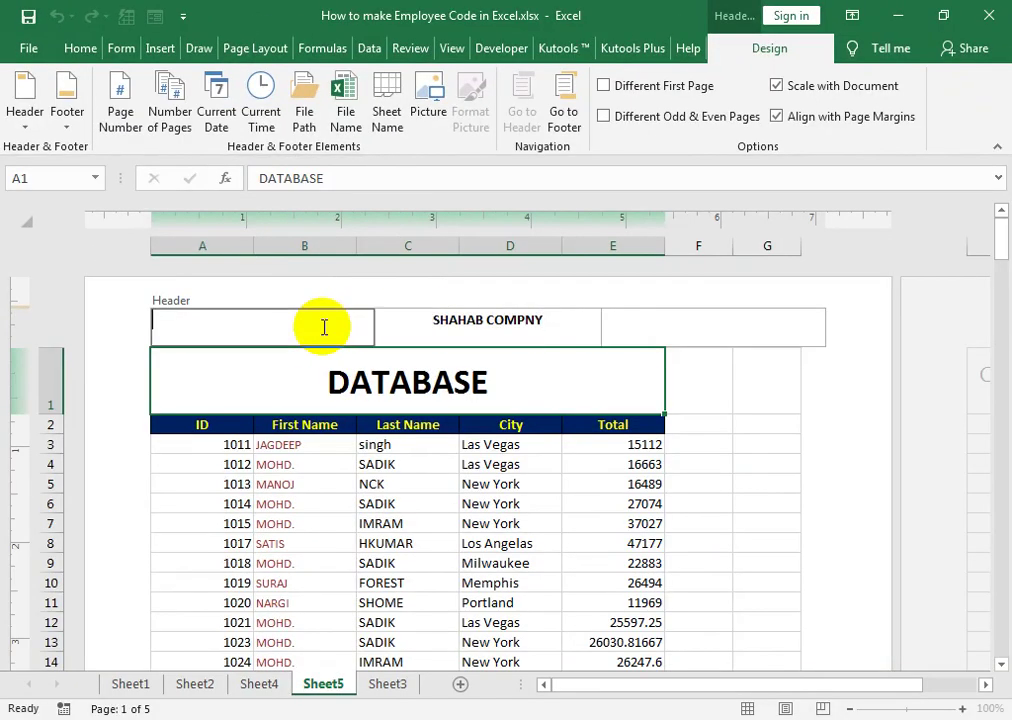
pyautogui.click(218, 133)
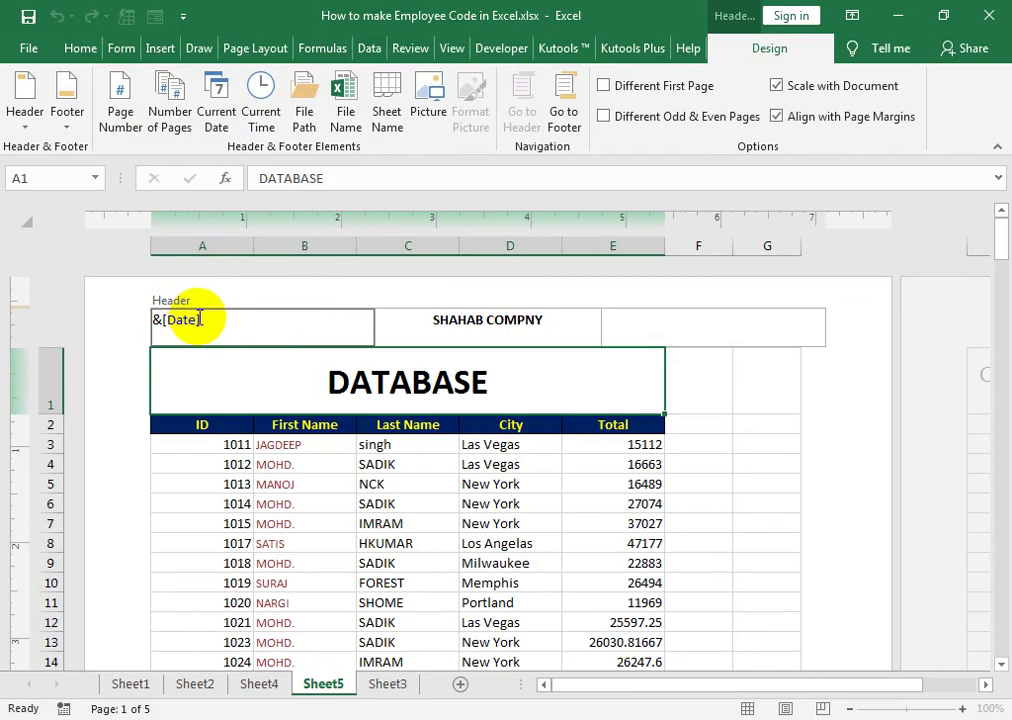
pyautogui.click(627, 319)
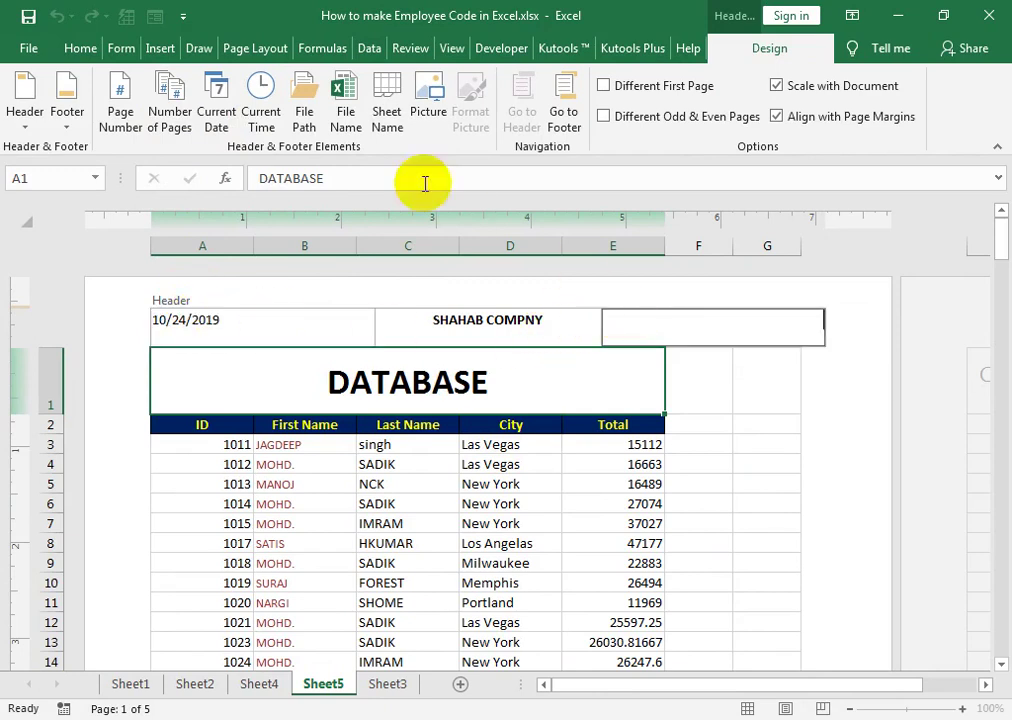
pyautogui.click(261, 113)
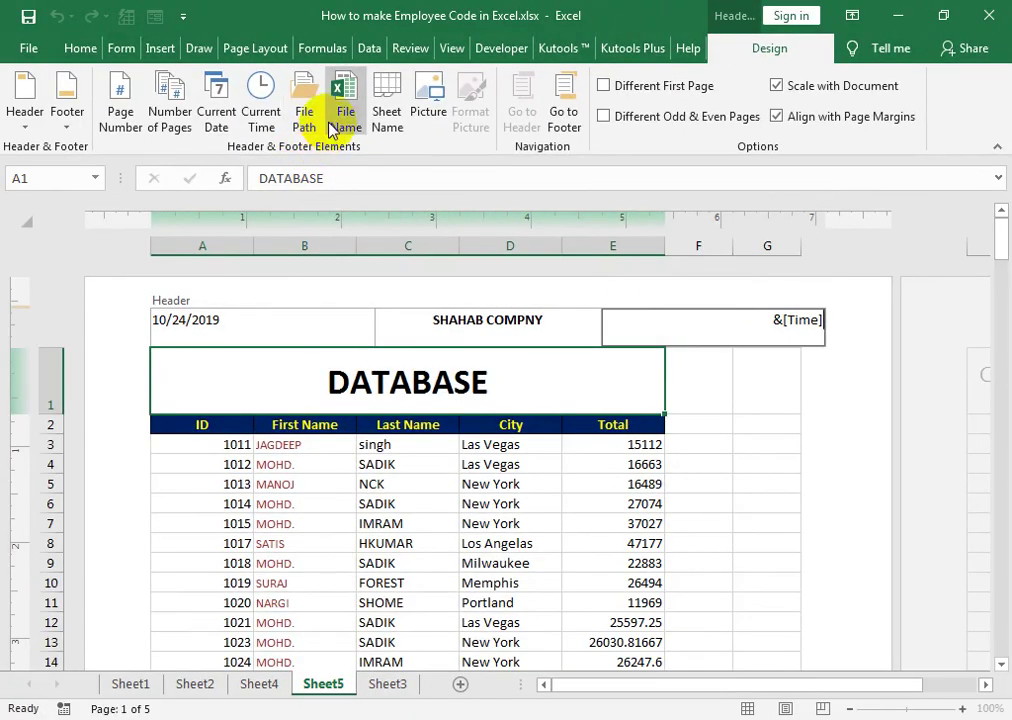
pyautogui.click(428, 117)
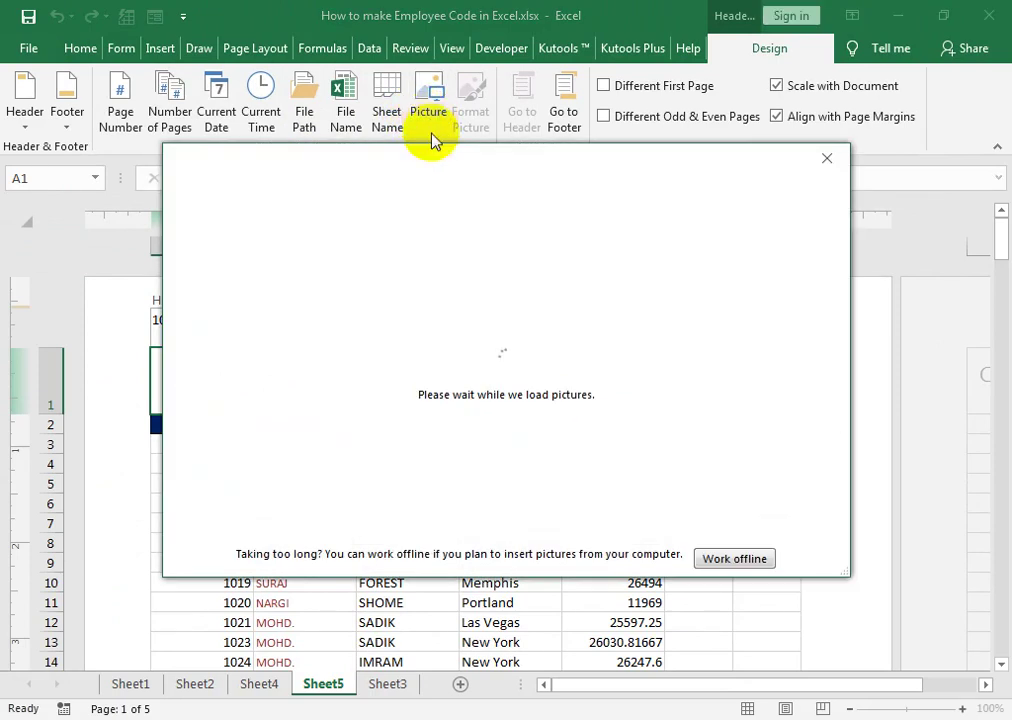
pyautogui.click(827, 158)
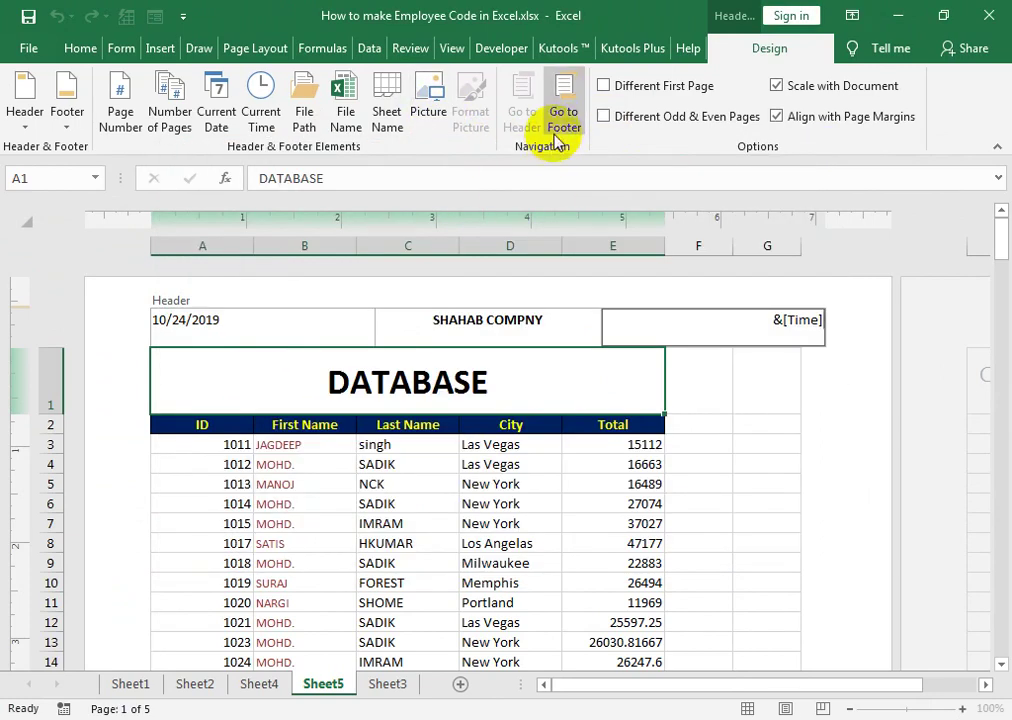
# Step: Leave header editing and switch the sheet back to Normal view
pyautogui.click(452, 49)
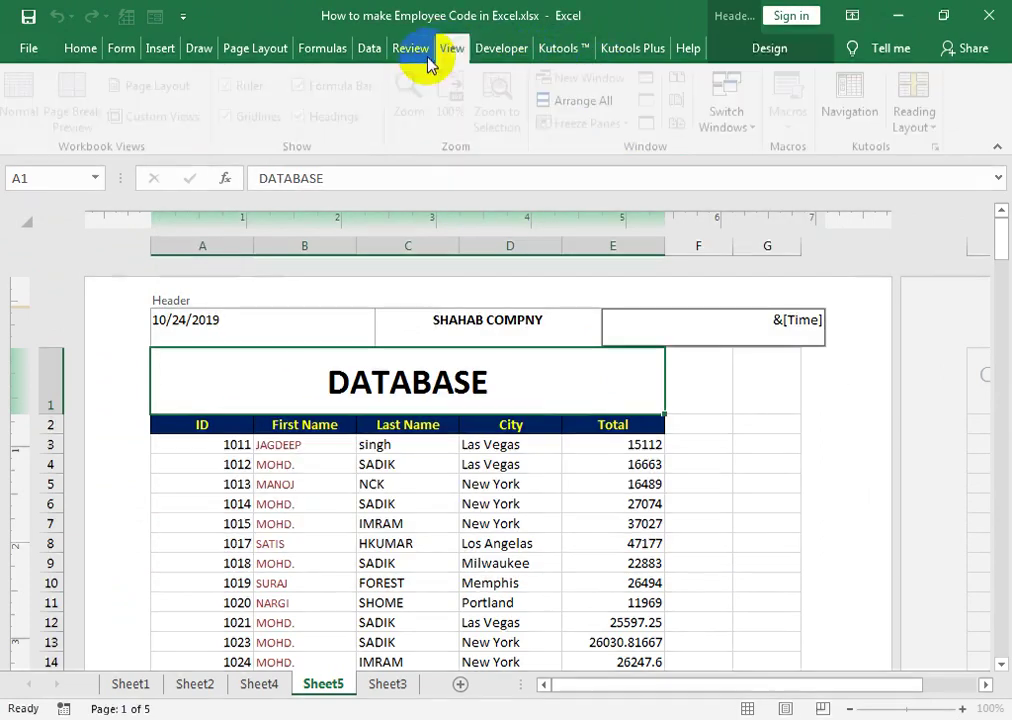
pyautogui.click(363, 518)
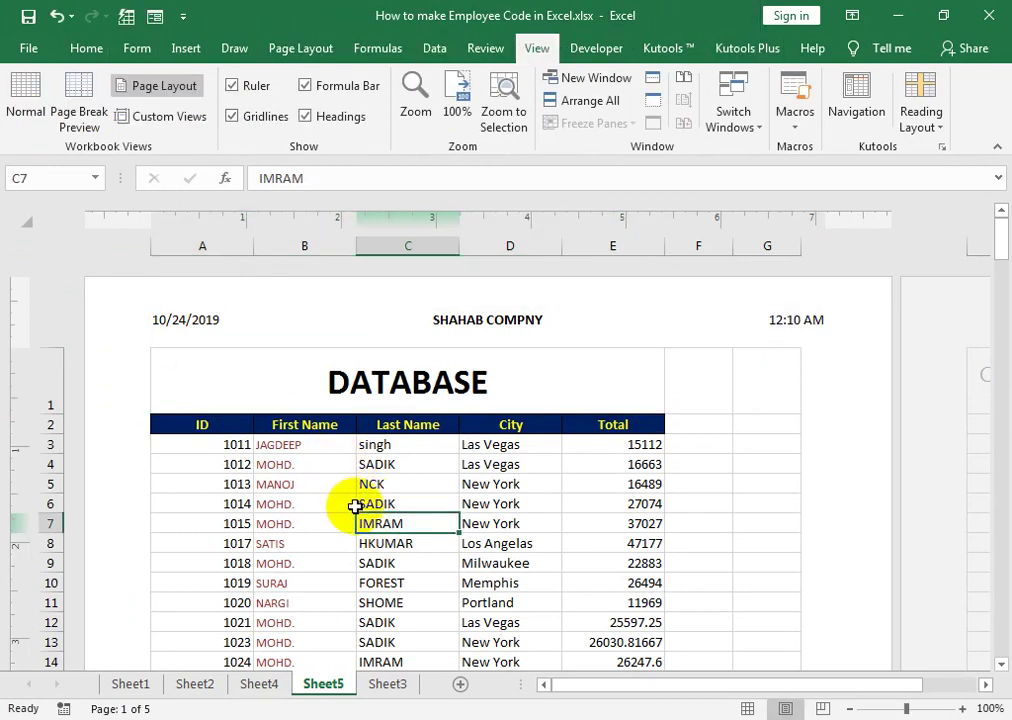
pyautogui.click(32, 128)
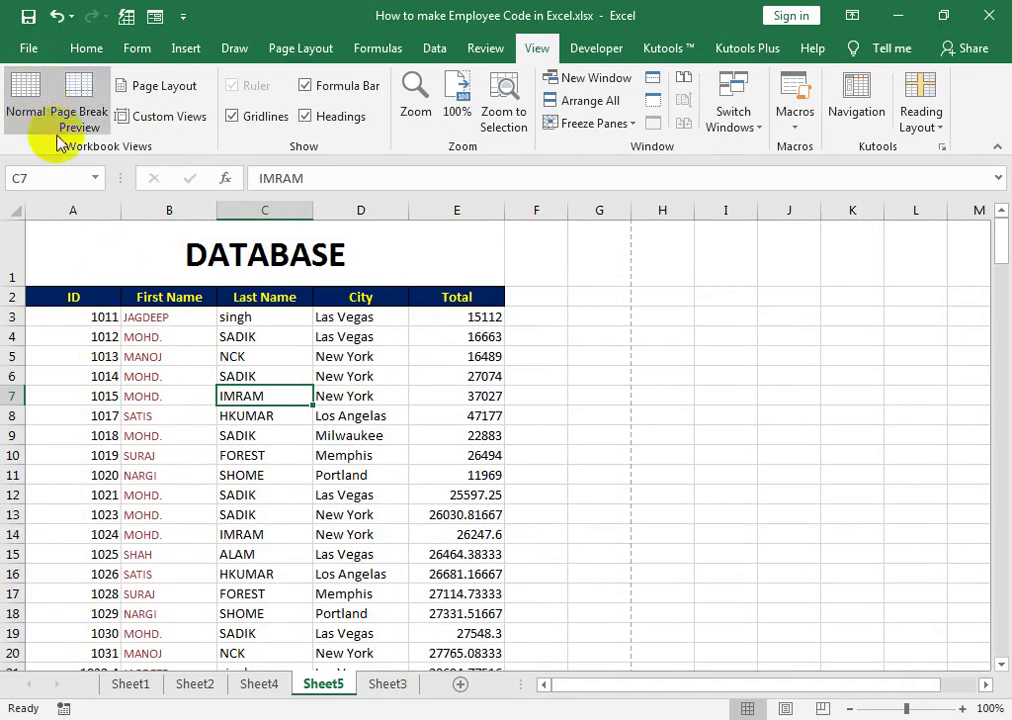
# Step: Check the header and footer through page 5 of the print preview, view the available printers, and return to the sheet
pyautogui.hotkey('ctrl', 'p')
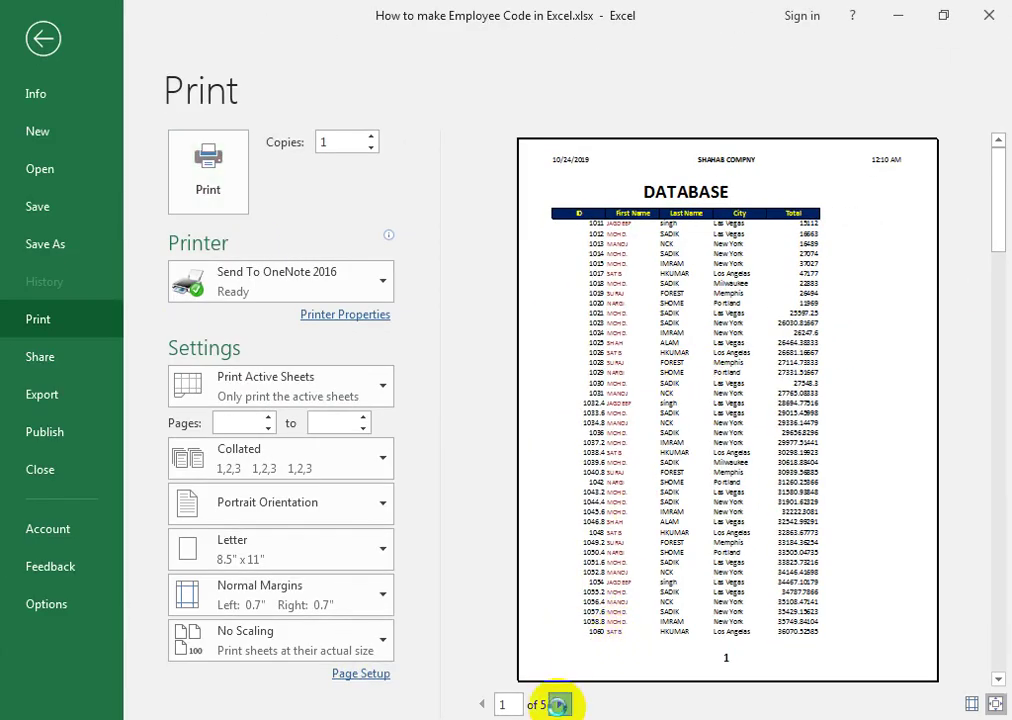
pyautogui.click(558, 705)
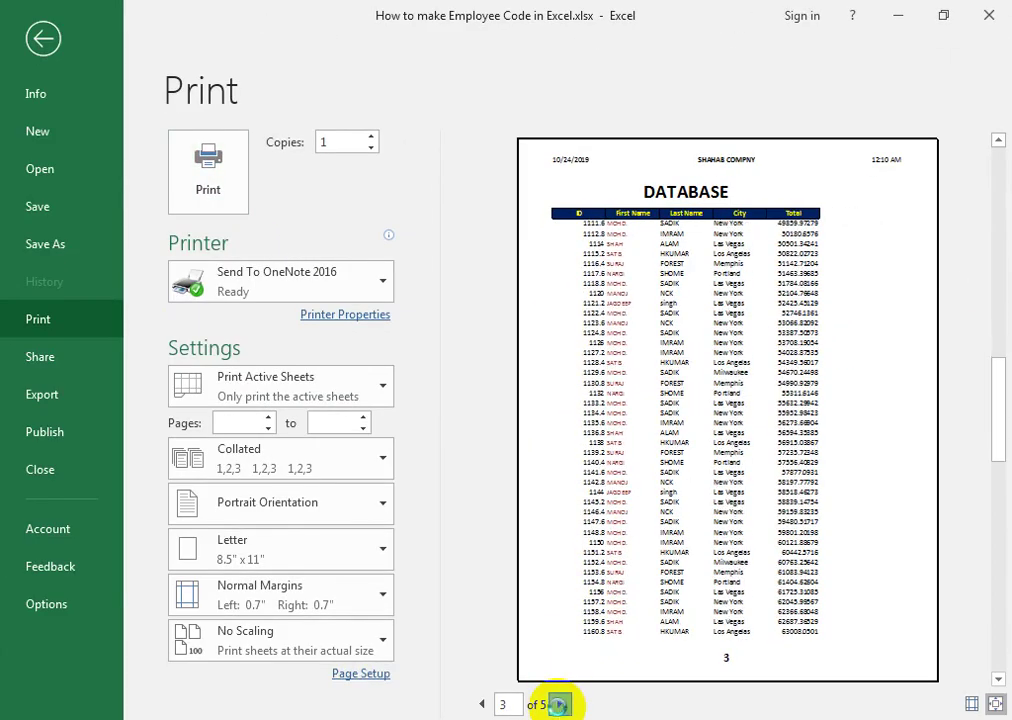
pyautogui.scroll(-3, 689, 429)
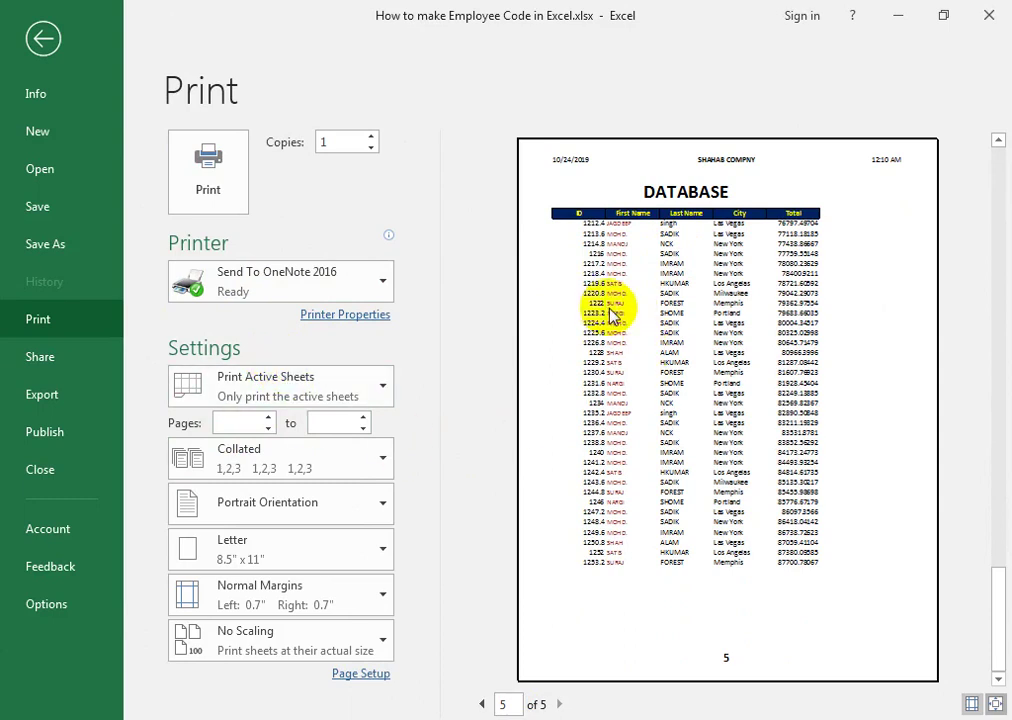
pyautogui.click(318, 285)
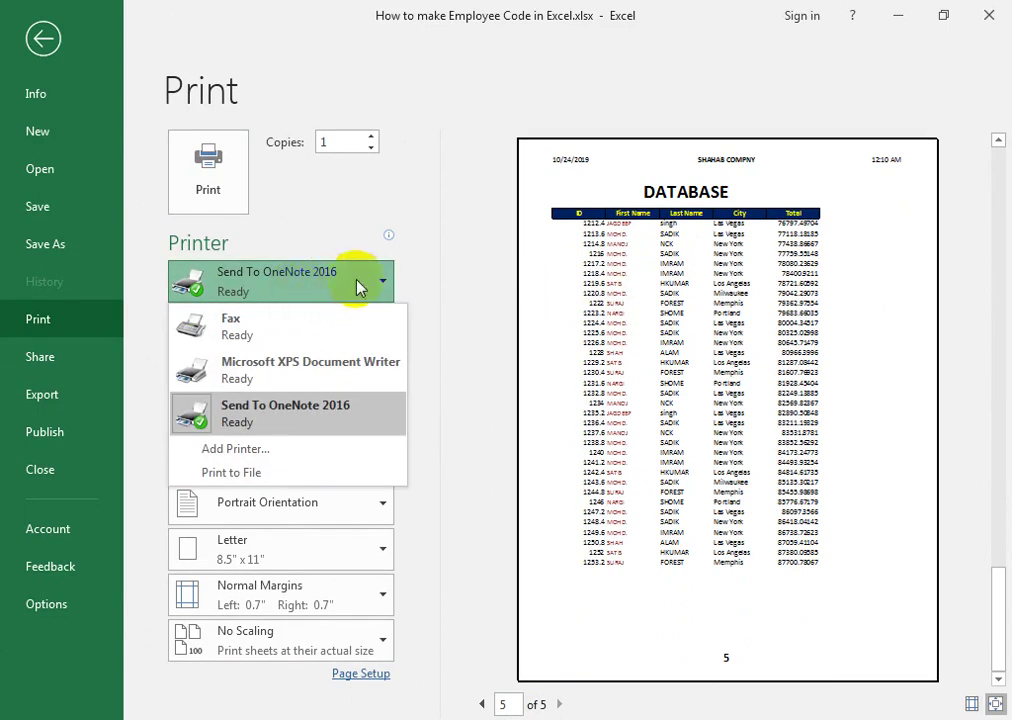
pyautogui.click(358, 284)
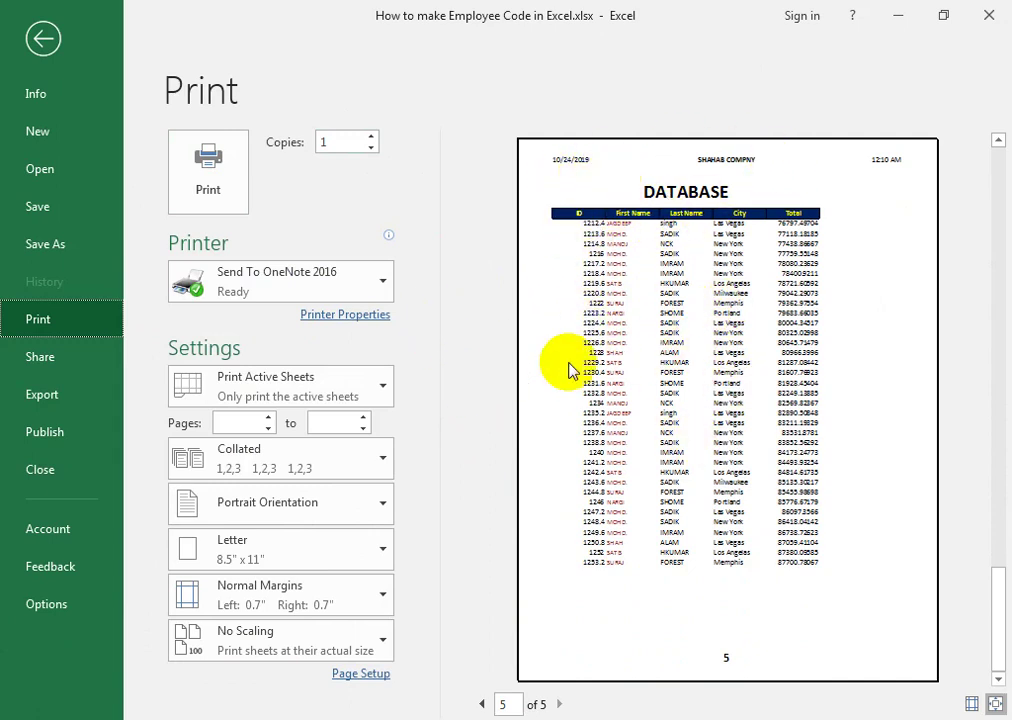
pyautogui.click(45, 38)
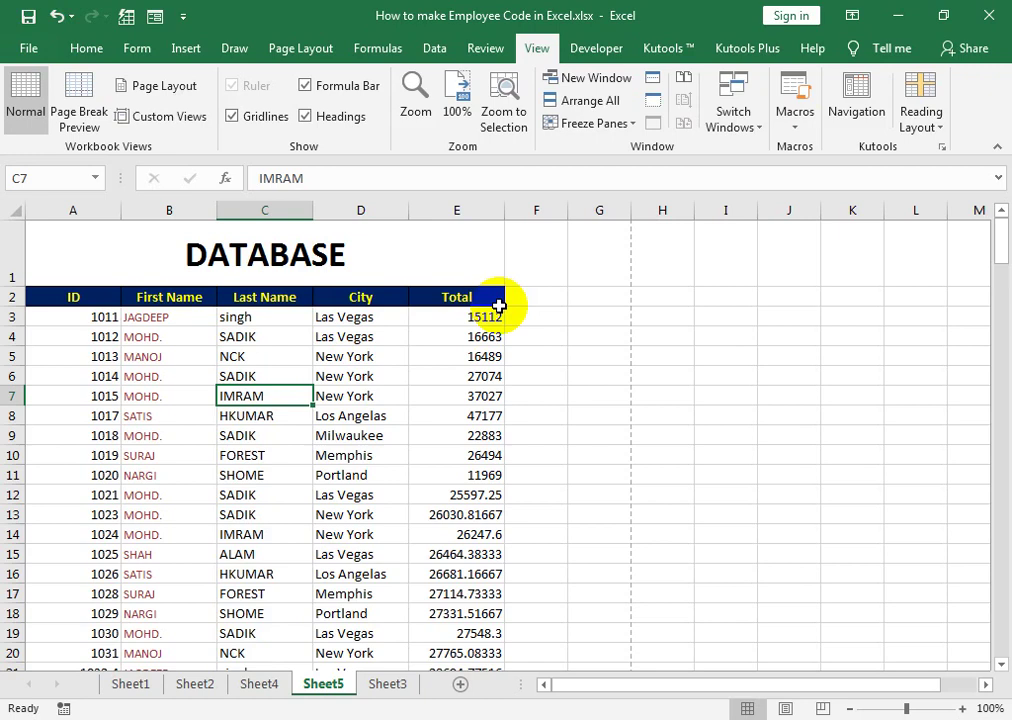
# Step: Switch to the browser window with the YouTube channel's videos page
pyautogui.moveTo(330, 716)
pyautogui.click(333, 672)
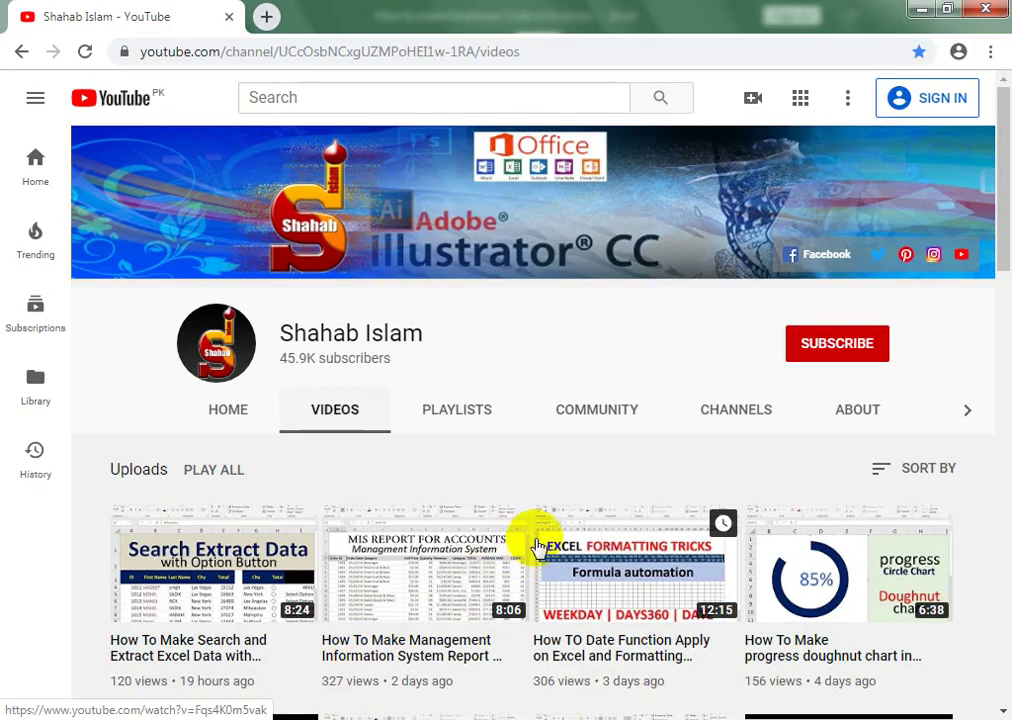